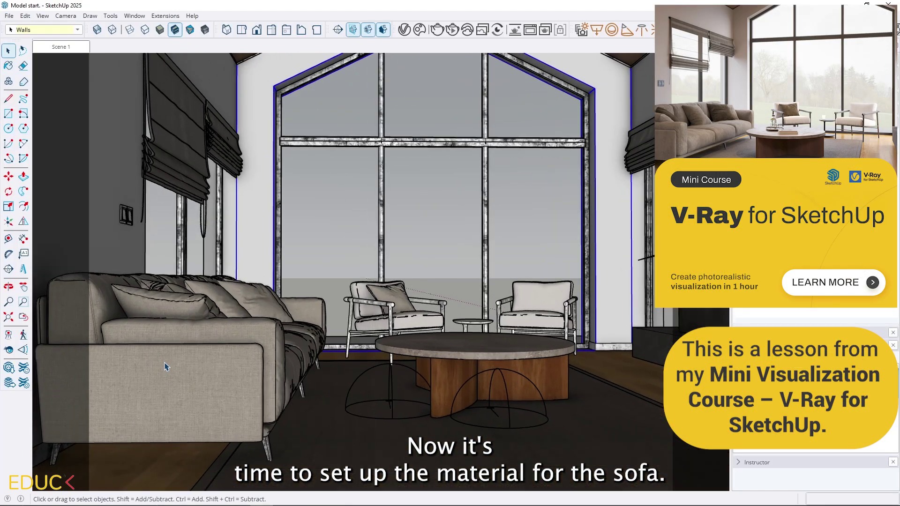
Open the _sofa material in the V-Ray Asset Editor, inspect its diffuse bitmap and clear it
scroll(105, 390, up, 2)
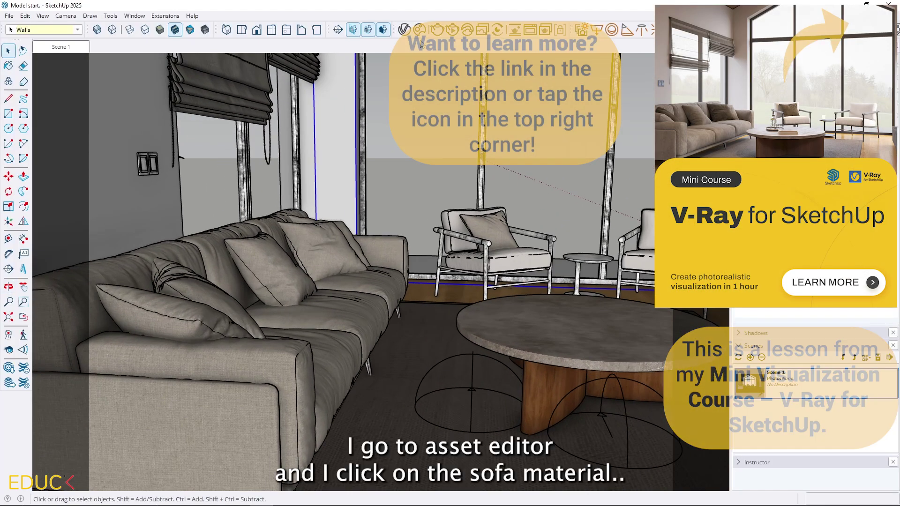
click(404, 30)
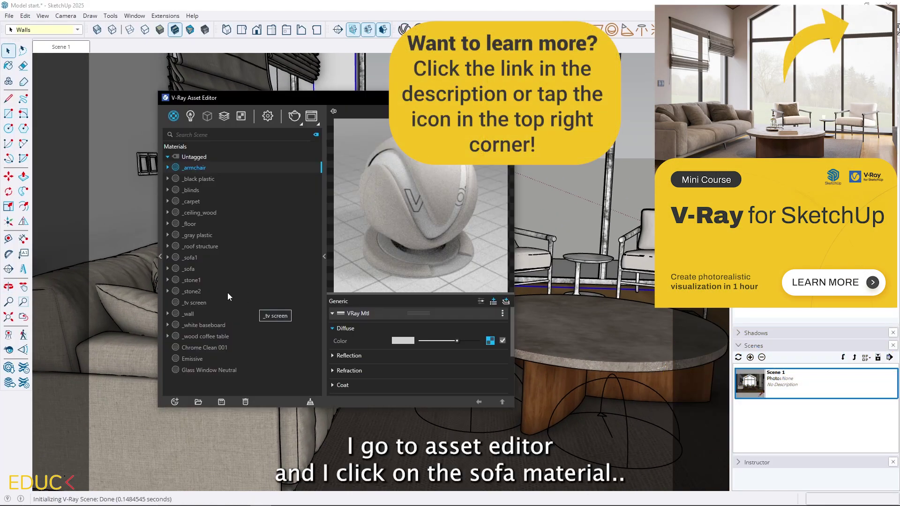
click(193, 268)
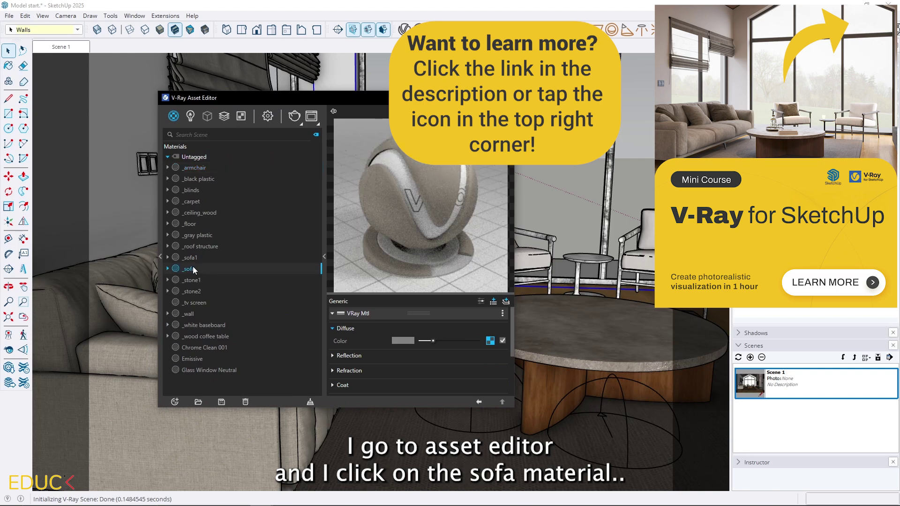
click(490, 342)
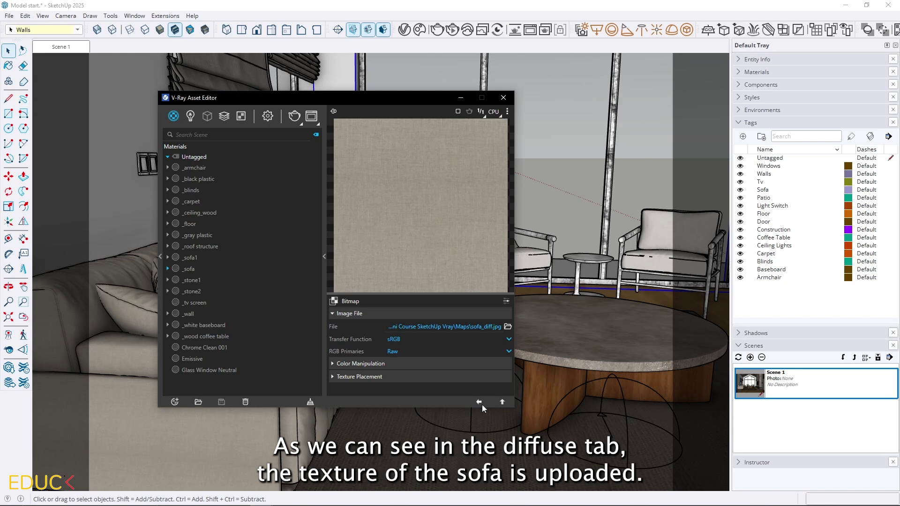
click(480, 403)
right_click(490, 342)
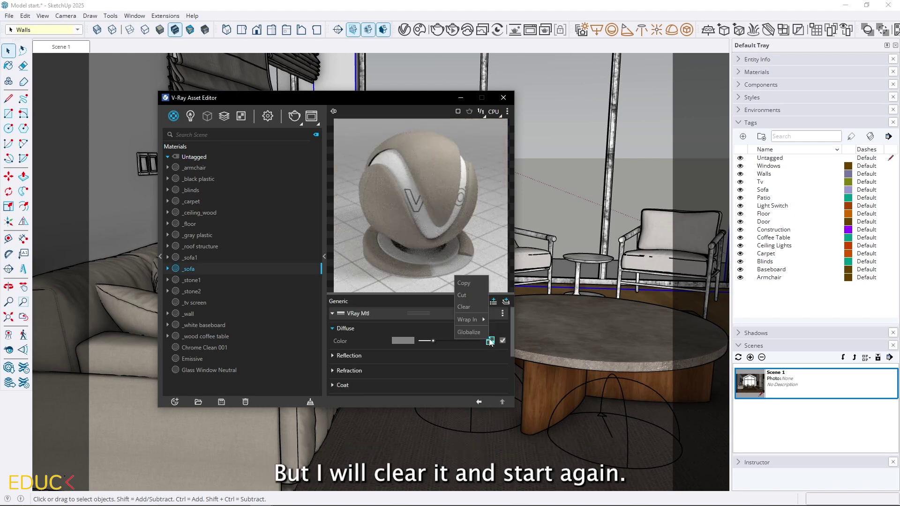
click(477, 307)
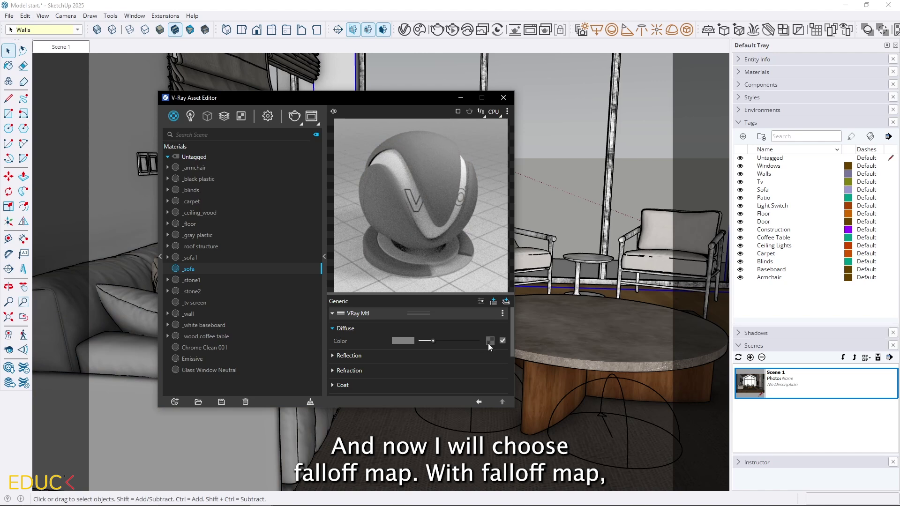
Assign a Falloff map to the diffuse color of the _sofa material
click(489, 342)
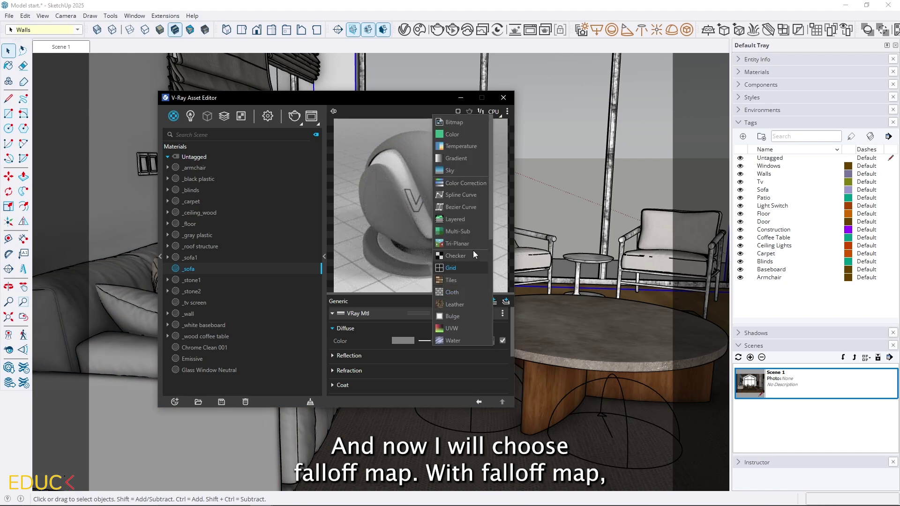
scroll(474, 227, down, 5)
click(453, 291)
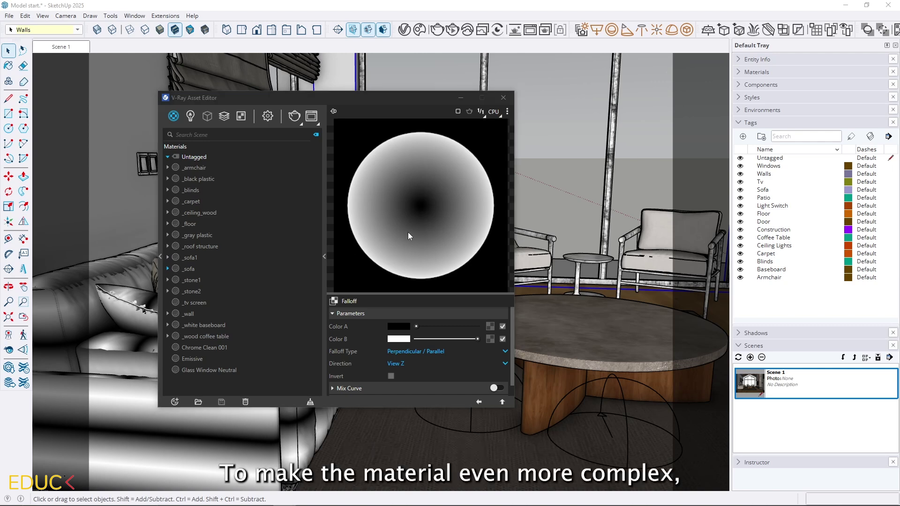
Assign a Layered map to the falloff's Color A and load sofa_diff.jpg as the Layer 1 bitmap
click(489, 338)
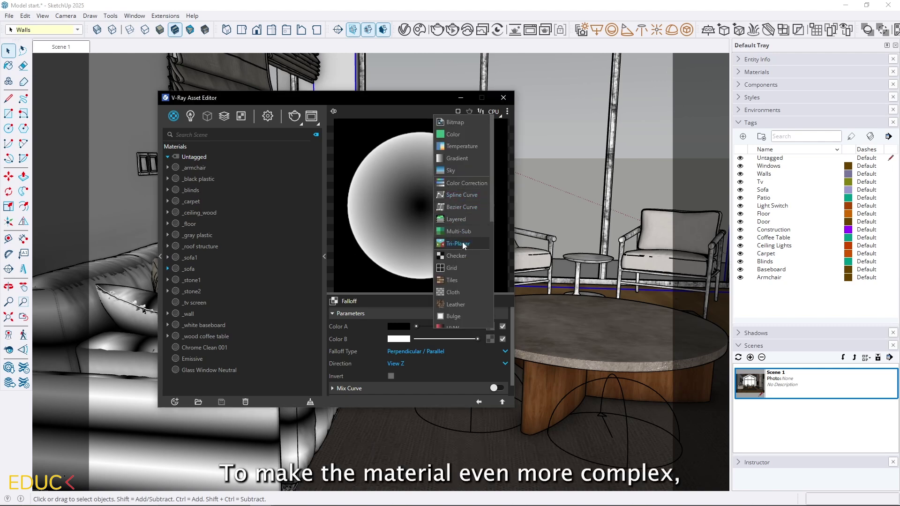
scroll(464, 264, down, 2)
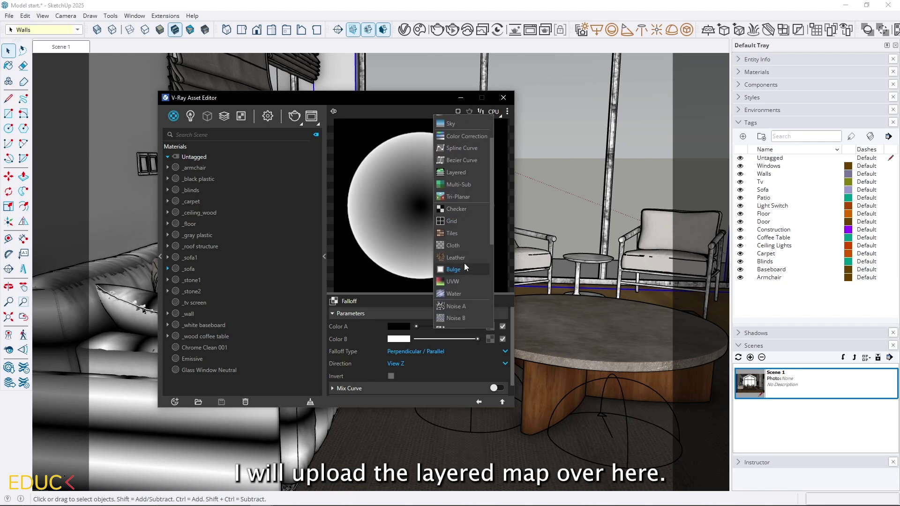
click(451, 171)
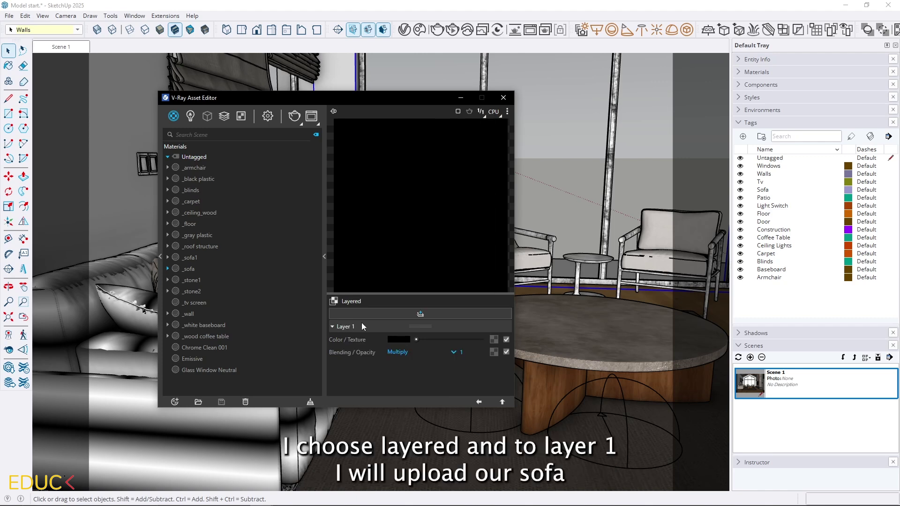
click(491, 338)
click(468, 120)
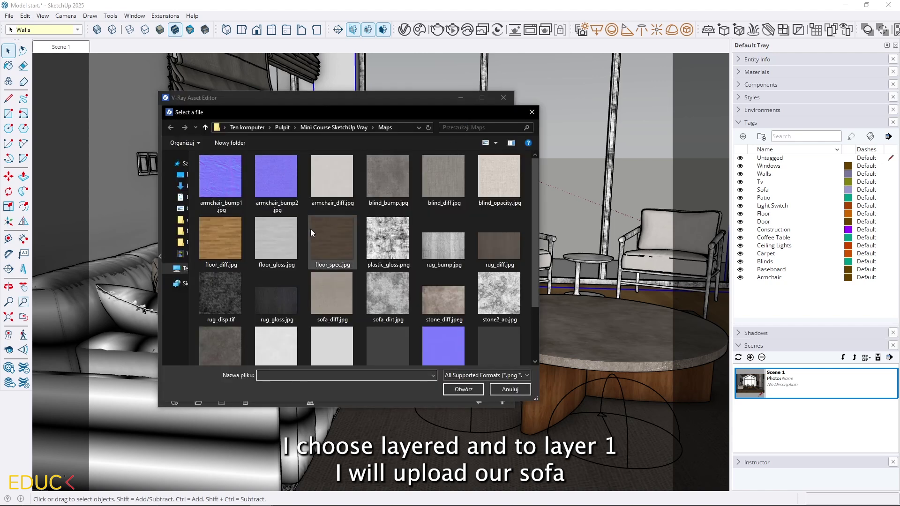
double_click(336, 295)
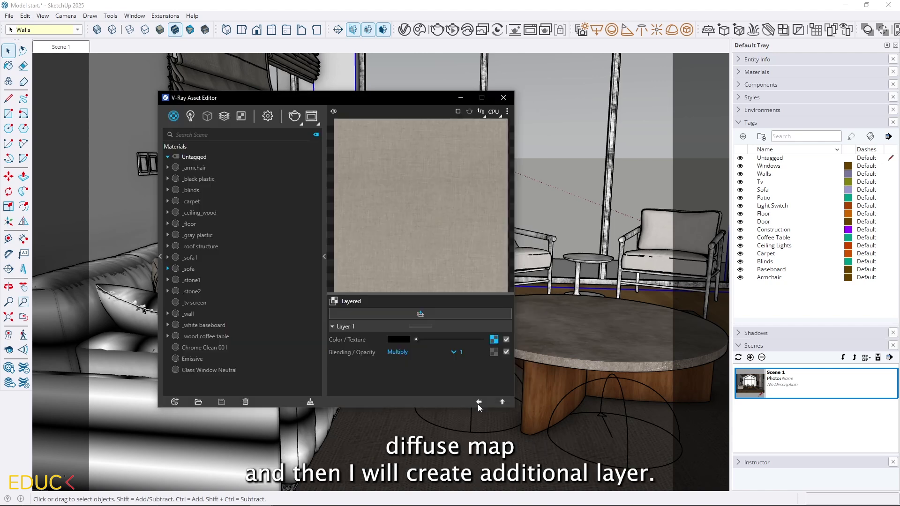
Add a second layer to the Layered map and load sofa_dirt.jpg as its bitmap
click(432, 314)
click(493, 340)
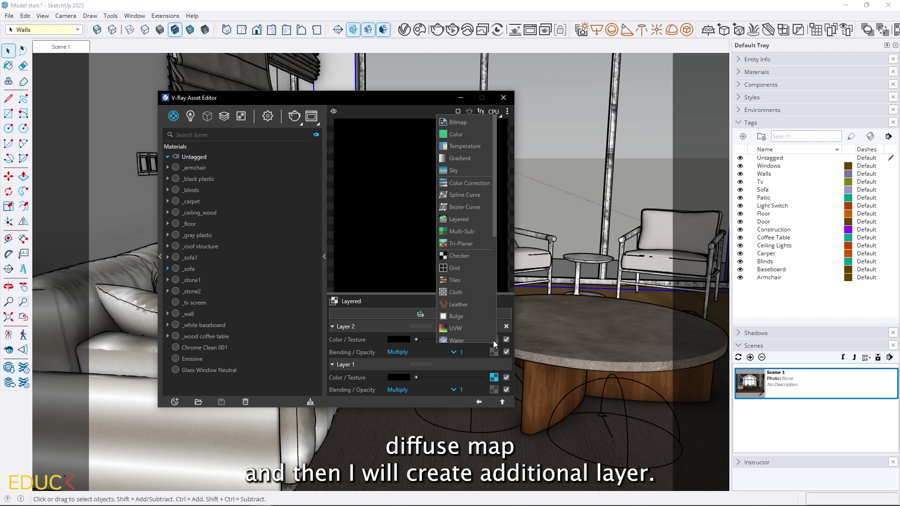
click(461, 120)
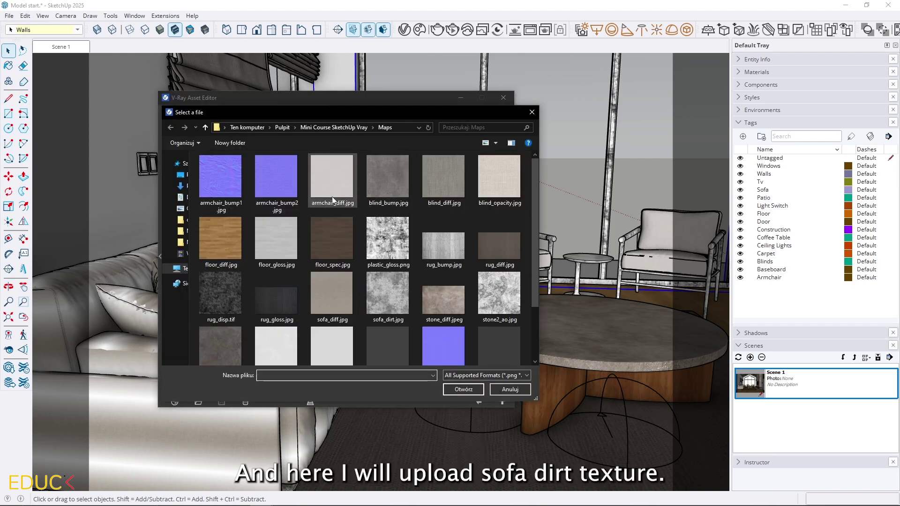
click(392, 289)
double_click(390, 288)
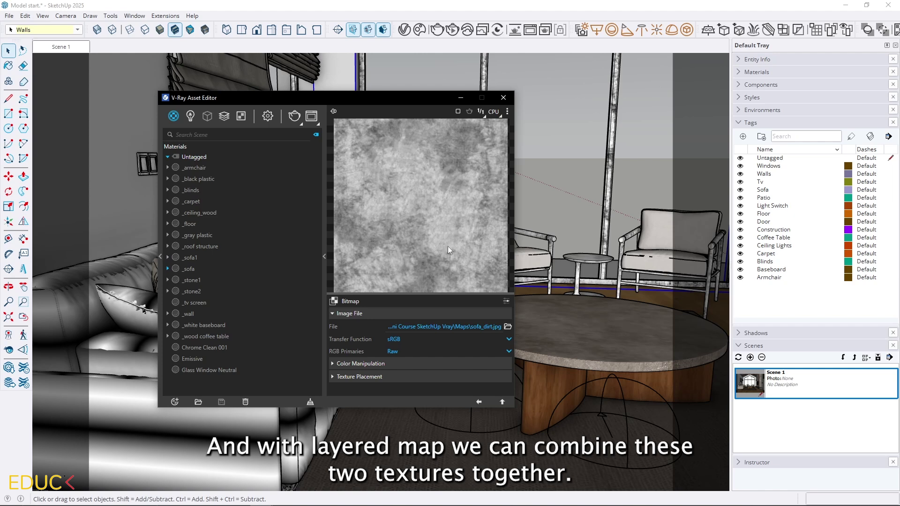
click(480, 402)
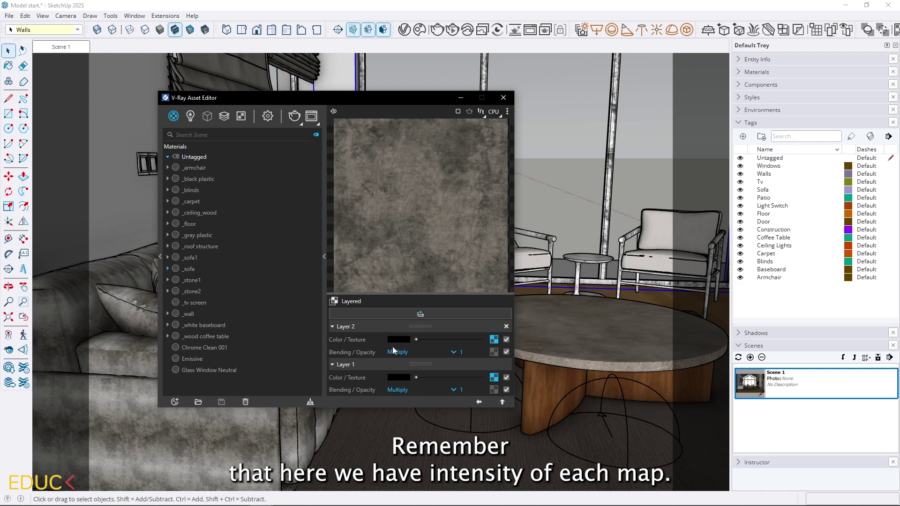
Lower Layer 2's blending opacity, trying 0.5 before settling on 0.25, and set Layer 1's opacity to 0.5
click(464, 352)
double_click(466, 352)
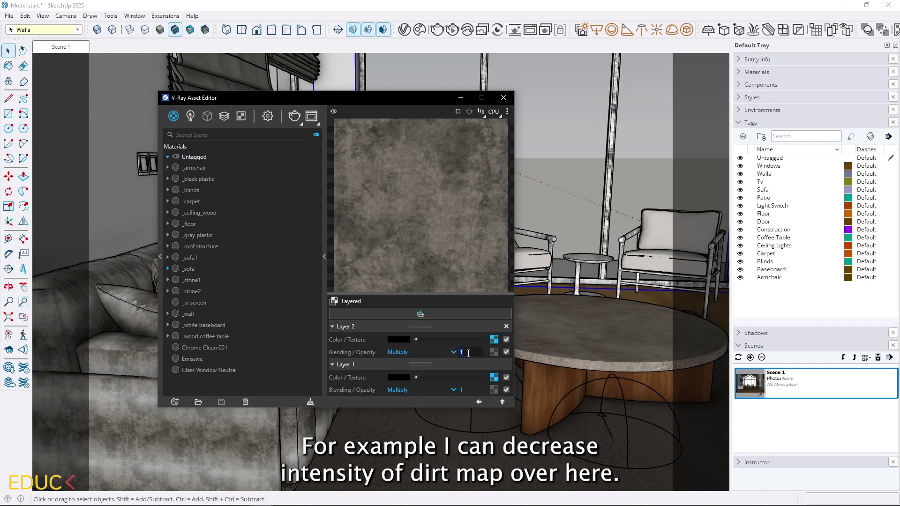
click(495, 339)
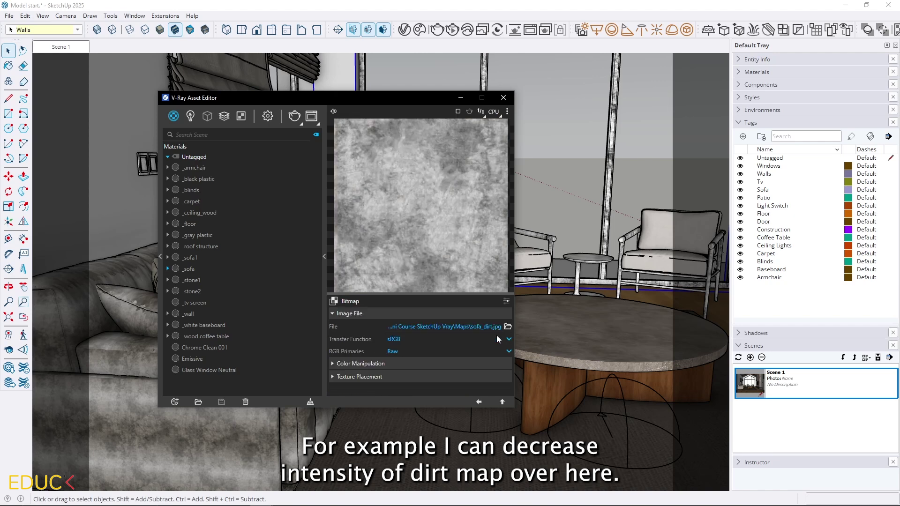
click(478, 402)
double_click(465, 352)
text(0.5)
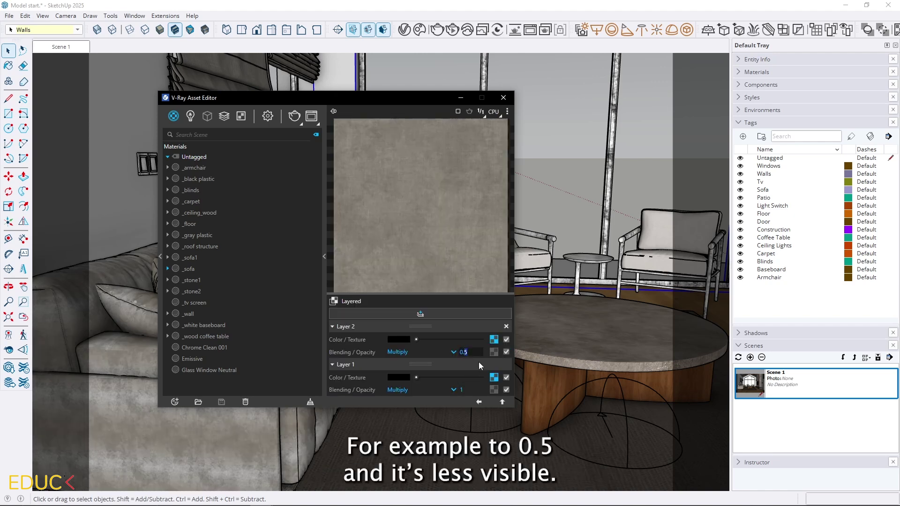
key(Return)
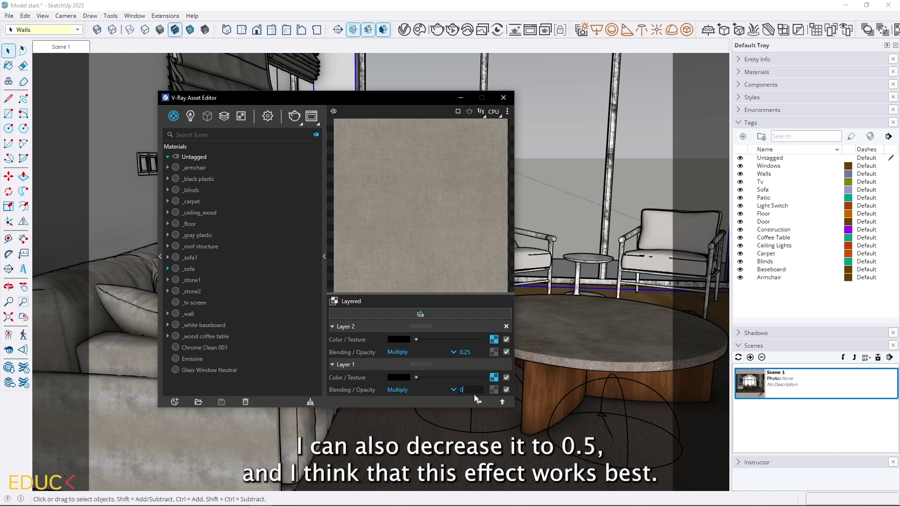
key(Return)
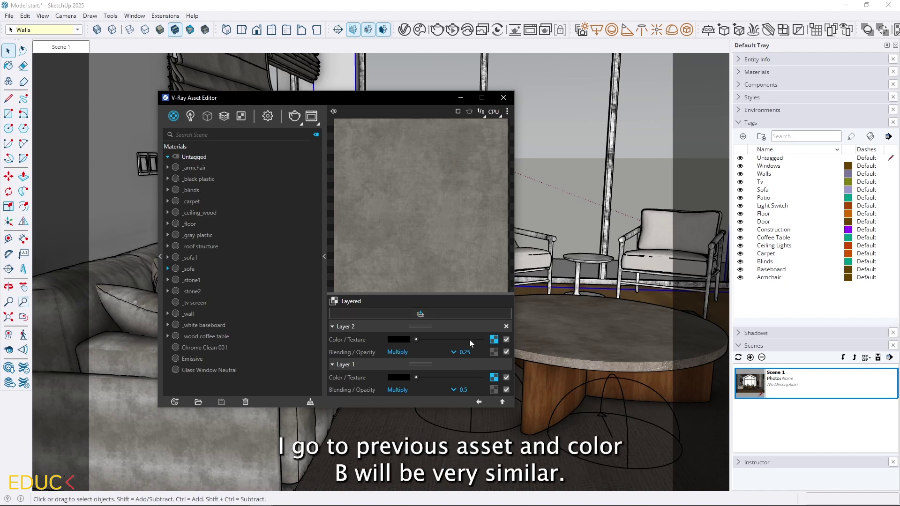
Copy the falloff's Color A texture and paste it into Color B
click(478, 402)
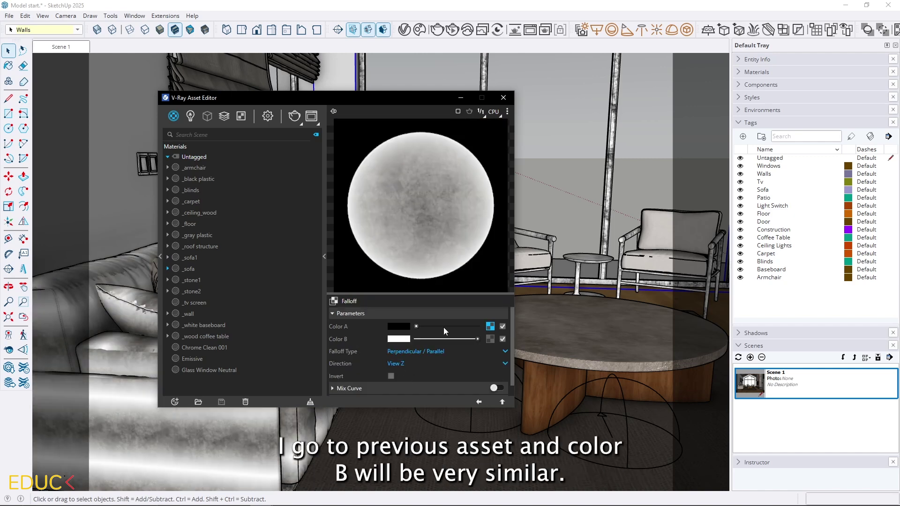
right_click(490, 326)
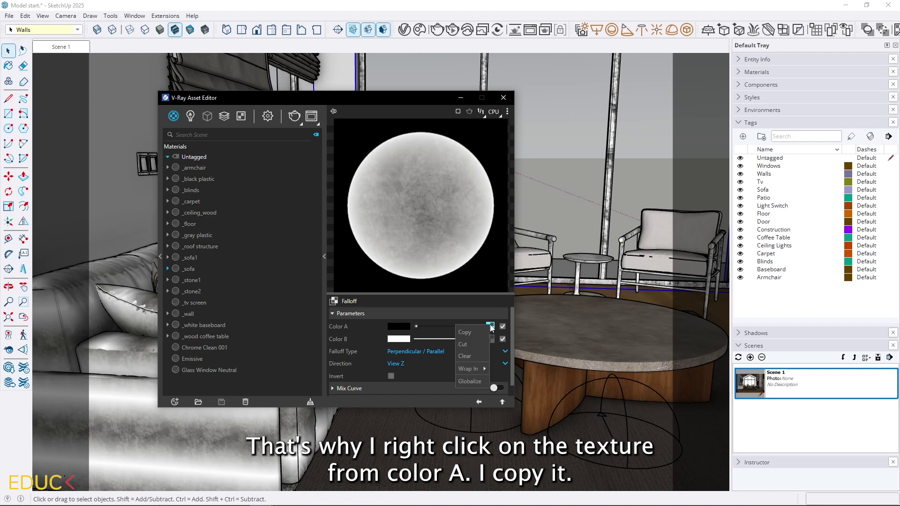
click(473, 333)
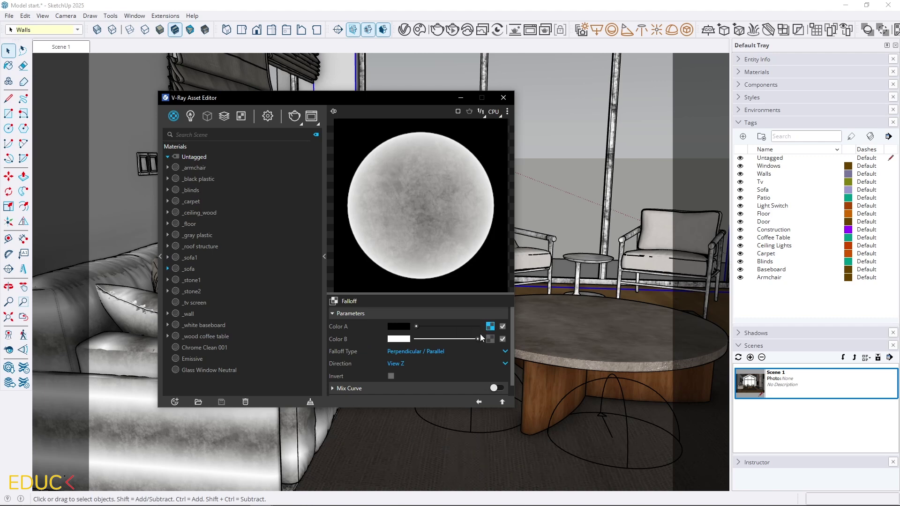
right_click(490, 339)
click(474, 347)
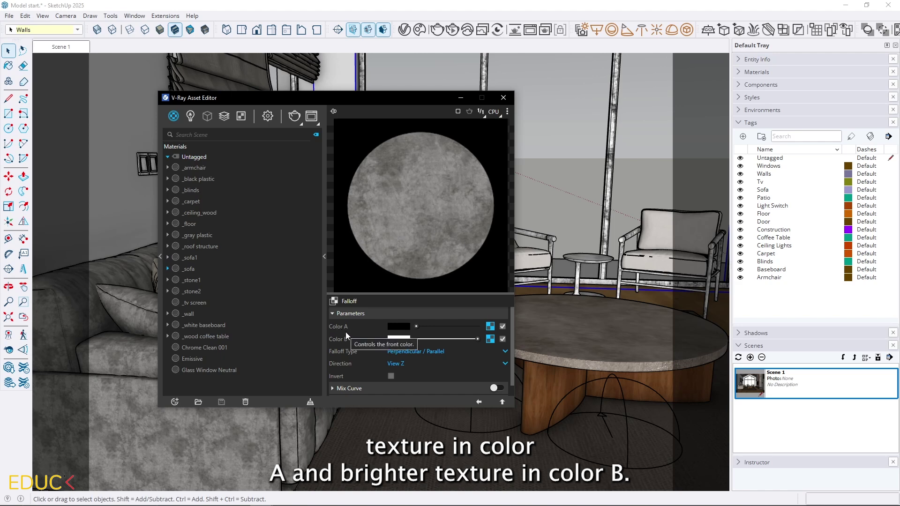
Wrap the falloff's Color B texture in a Color Correction map
right_click(490, 339)
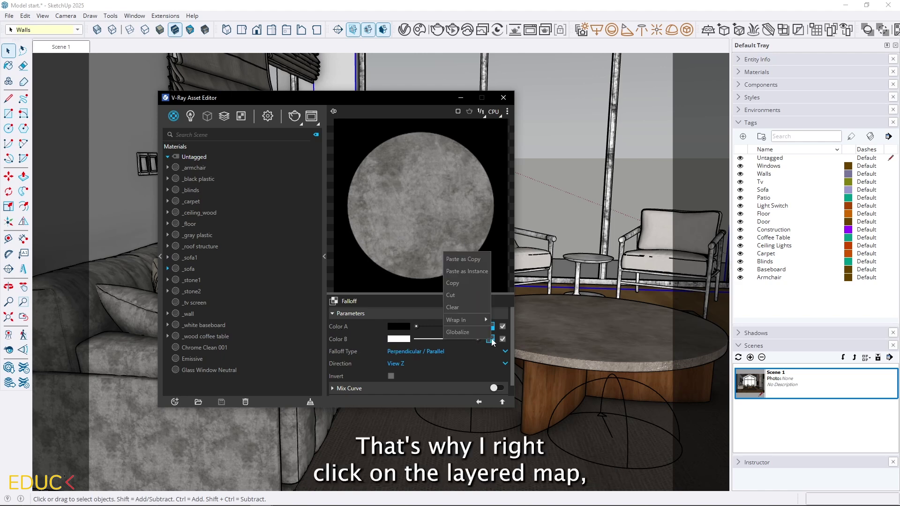
mouse_move(472, 320)
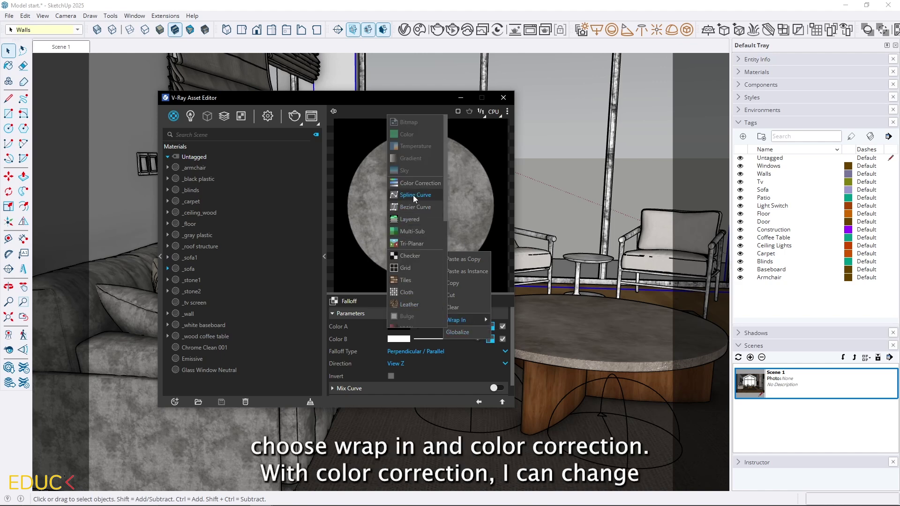
click(416, 181)
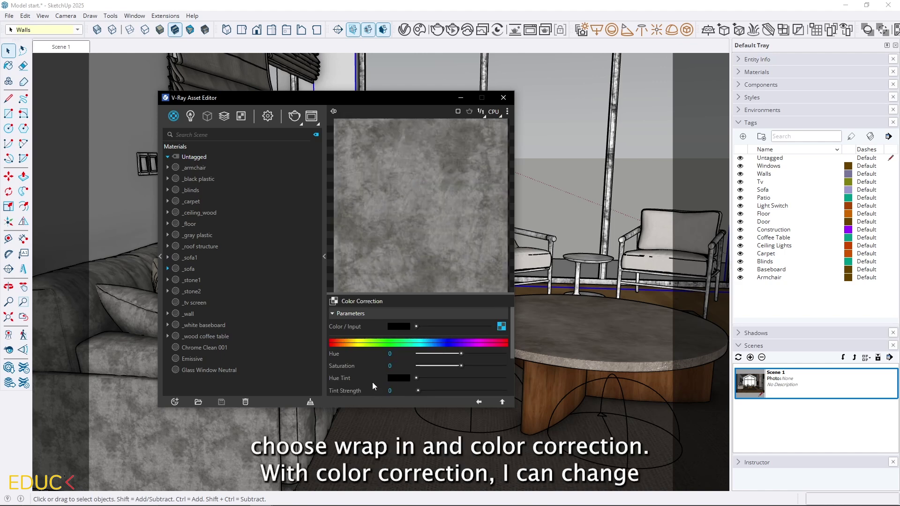
Set the color correction's lightness mode to Gain / Gamma / Lift and raise the gamma to brighten the Color B texture
scroll(372, 381, down, 3)
click(415, 351)
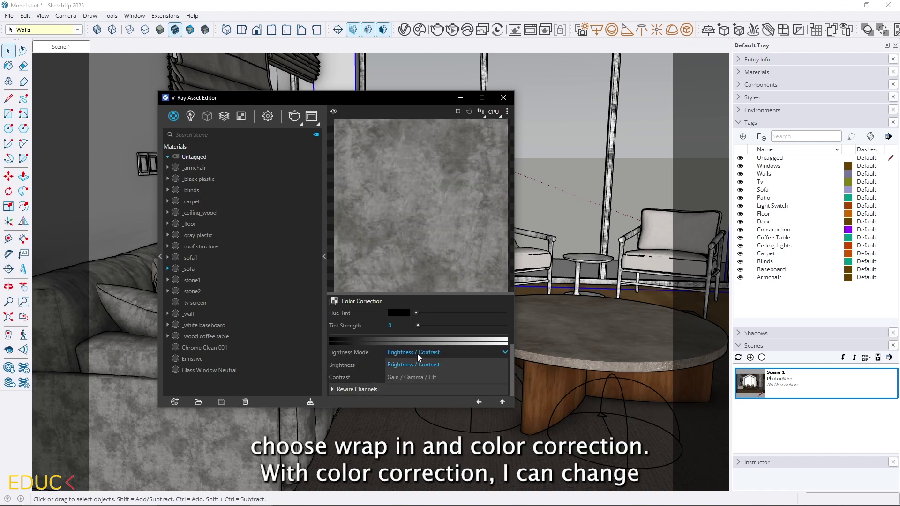
click(419, 375)
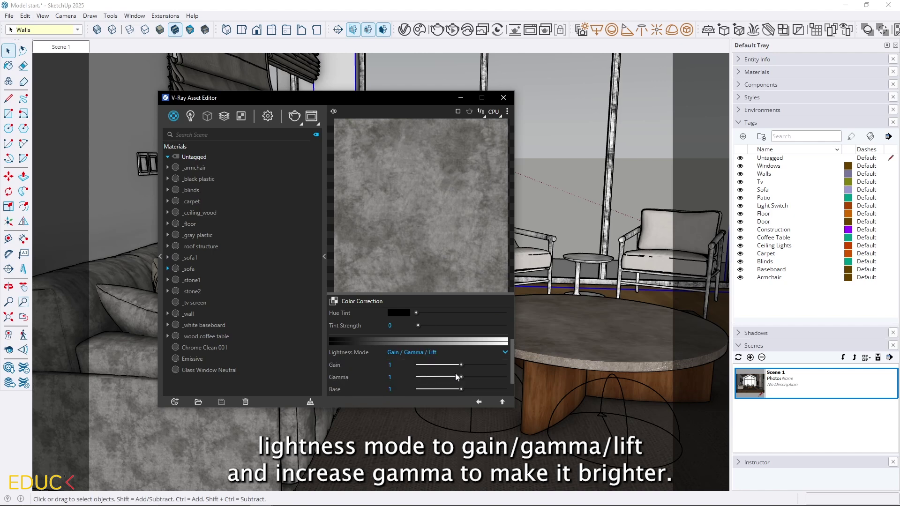
drag(461, 376, 483, 378)
click(478, 403)
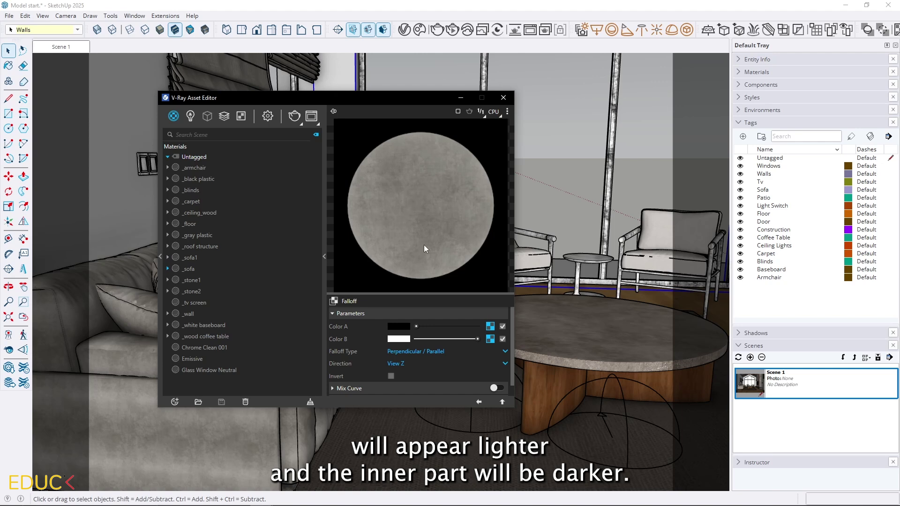
Load sofa_dirt.jpg as the _sofa material's bump map and set the bump amount to 0.06
click(479, 402)
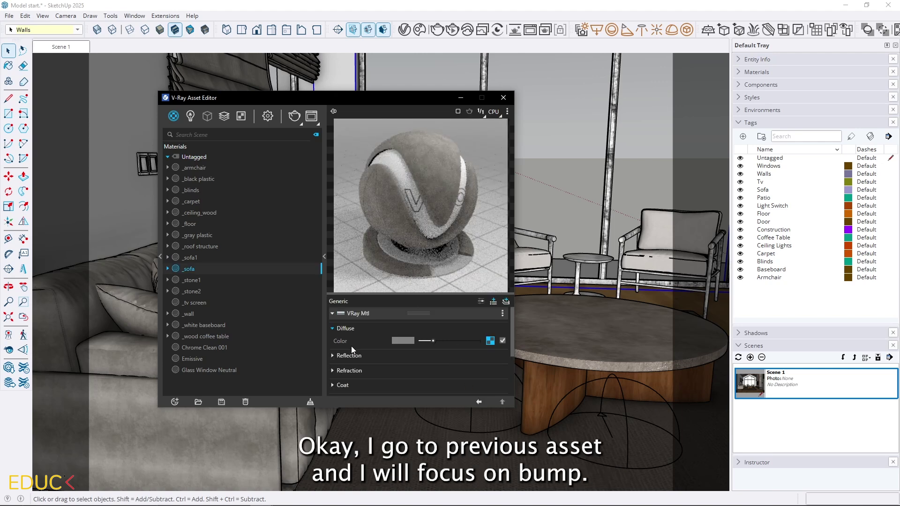
scroll(352, 349, down, 3)
click(352, 359)
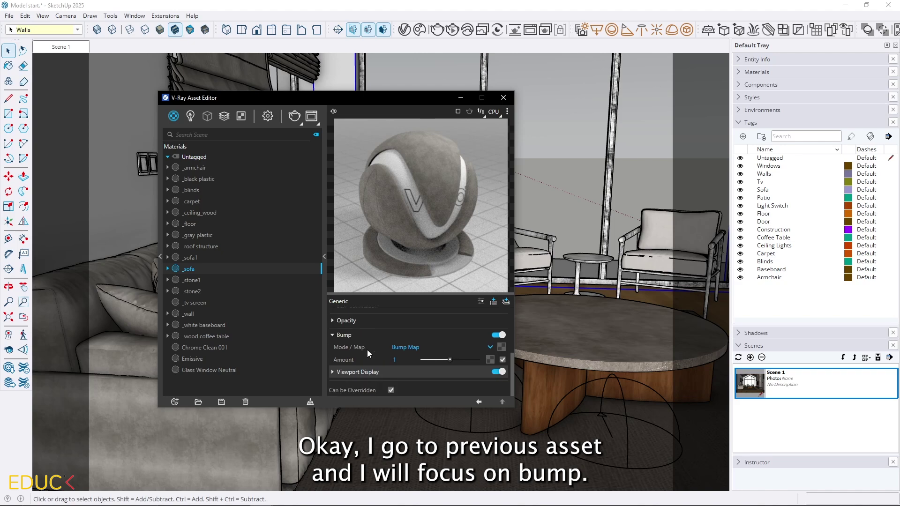
click(501, 347)
click(457, 146)
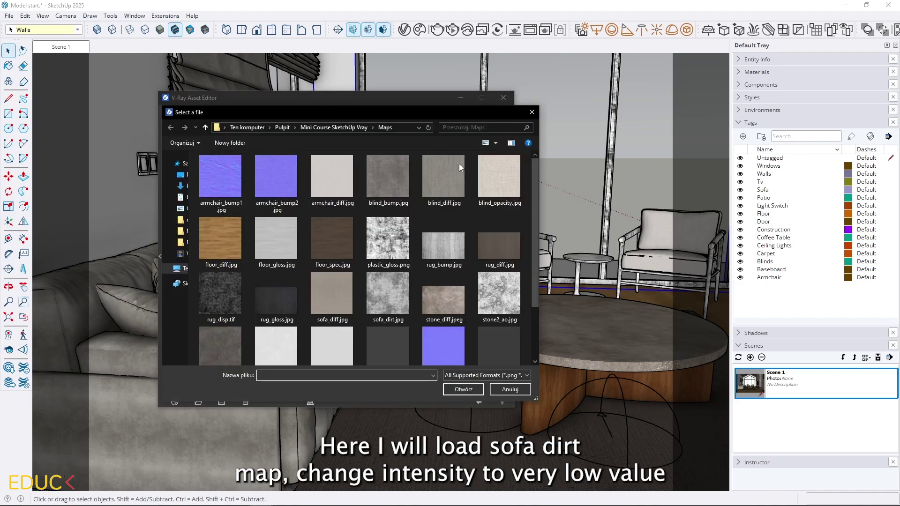
double_click(388, 291)
click(479, 402)
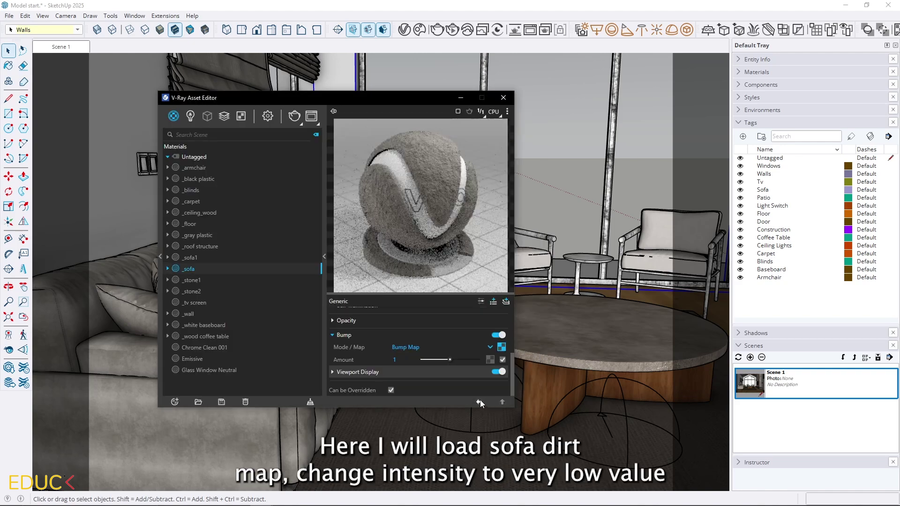
drag(428, 358, 423, 359)
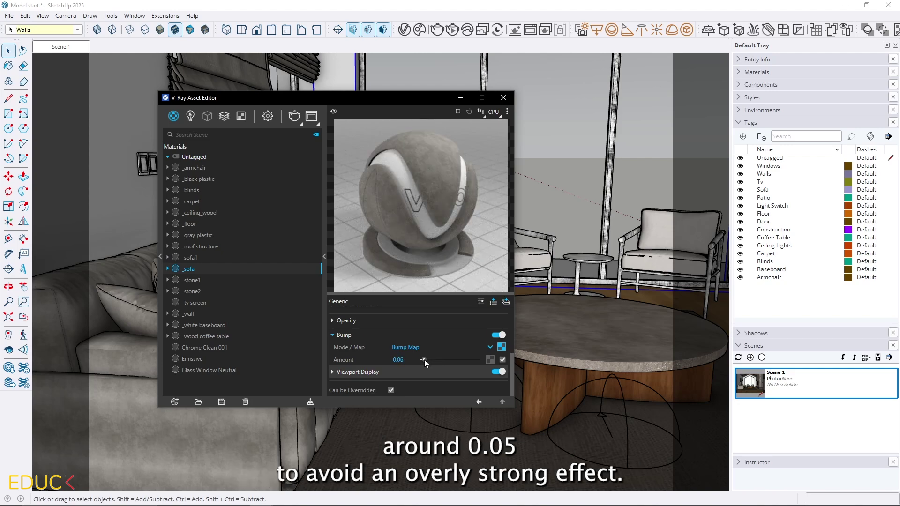
Set the _sofa material's viewport display texture to Custom and load the sofa_dirt.jpg bitmap for it
drag(301, 100, 712, 90)
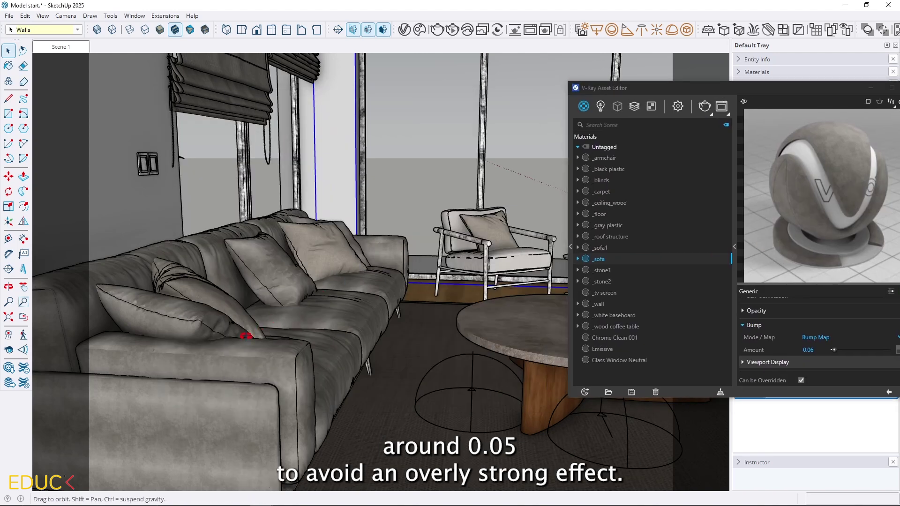
middle_drag(244, 329, 58, 453)
scroll(281, 274, up, 3)
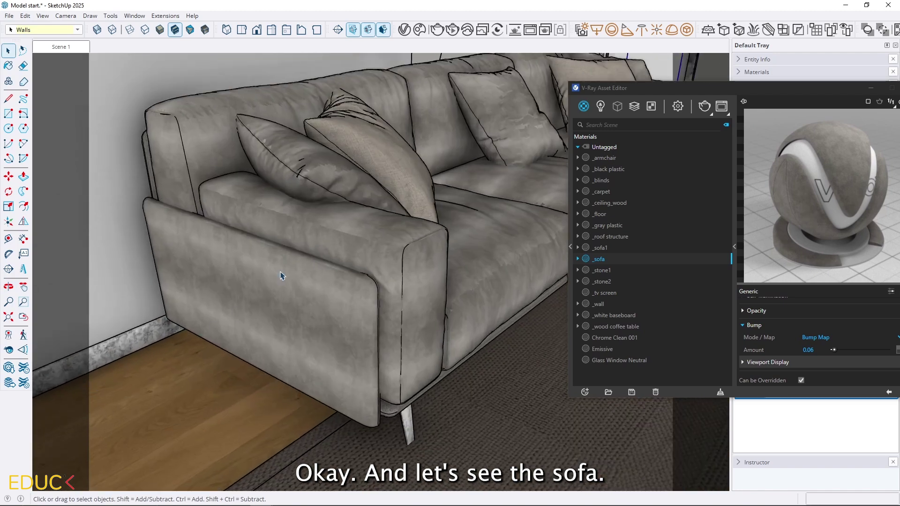
scroll(359, 229, up, 2)
drag(721, 88, 661, 72)
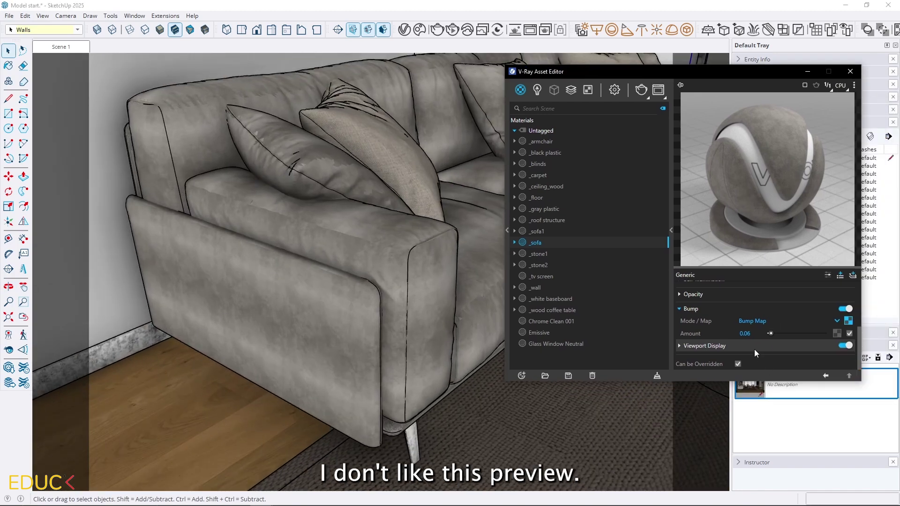
click(678, 346)
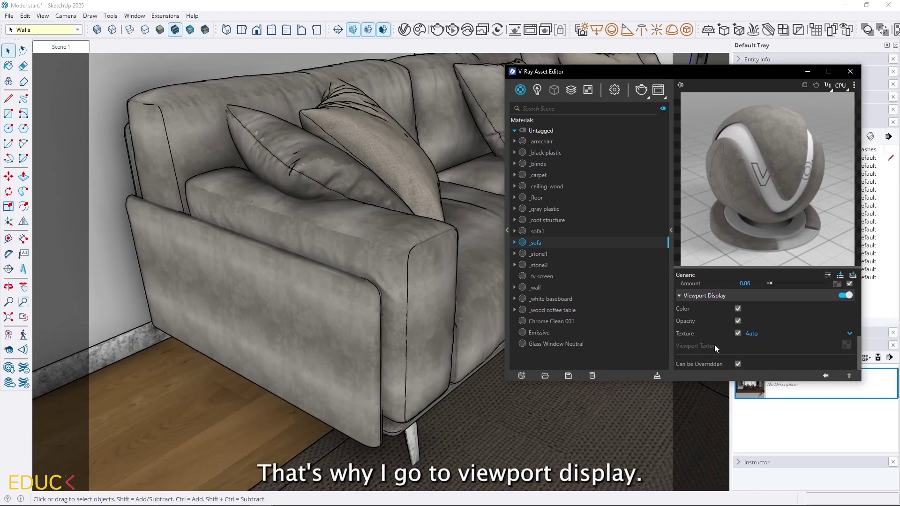
click(763, 332)
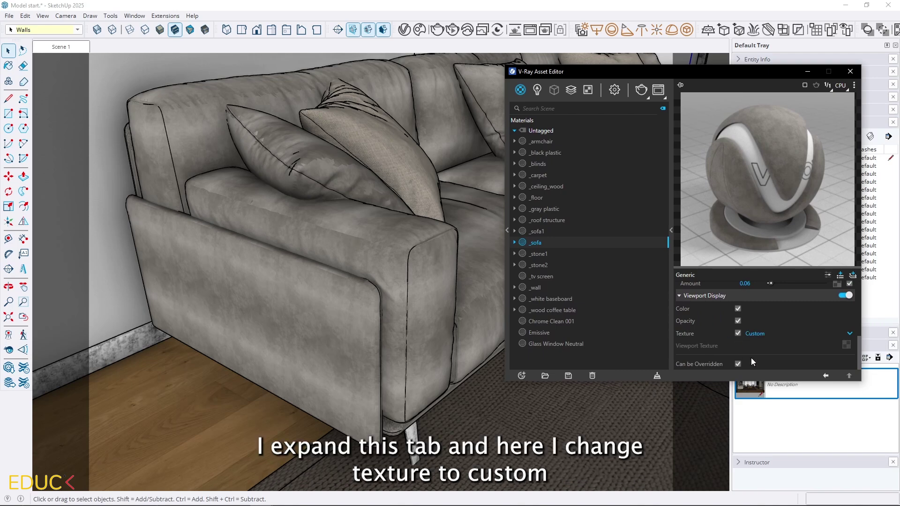
click(751, 358)
click(847, 345)
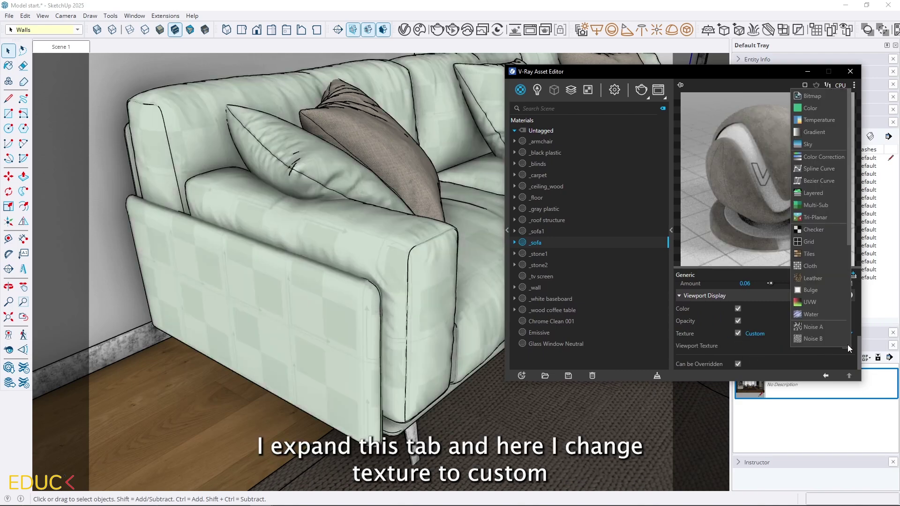
click(811, 94)
double_click(735, 270)
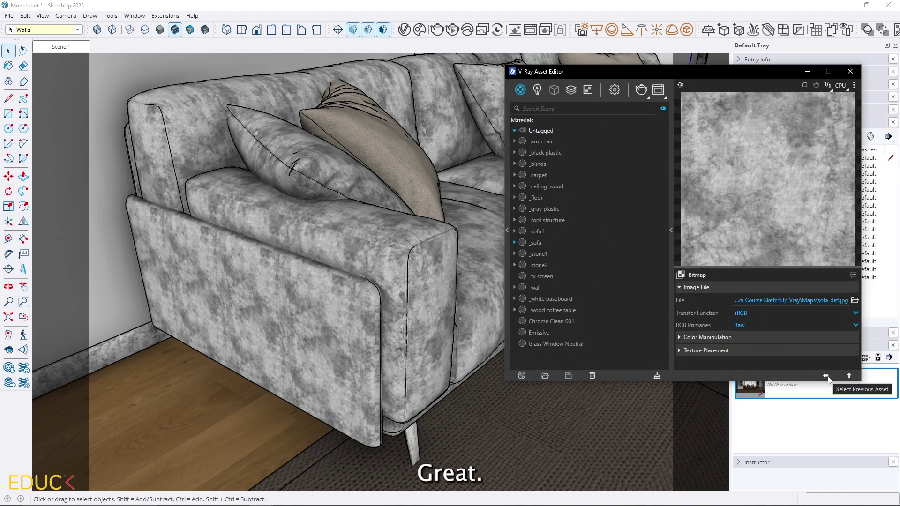
click(849, 376)
Enlarge the _sofa material's texture in the SketchUp material settings, trying 55.4 cm before settling on 105.4 cm
click(807, 71)
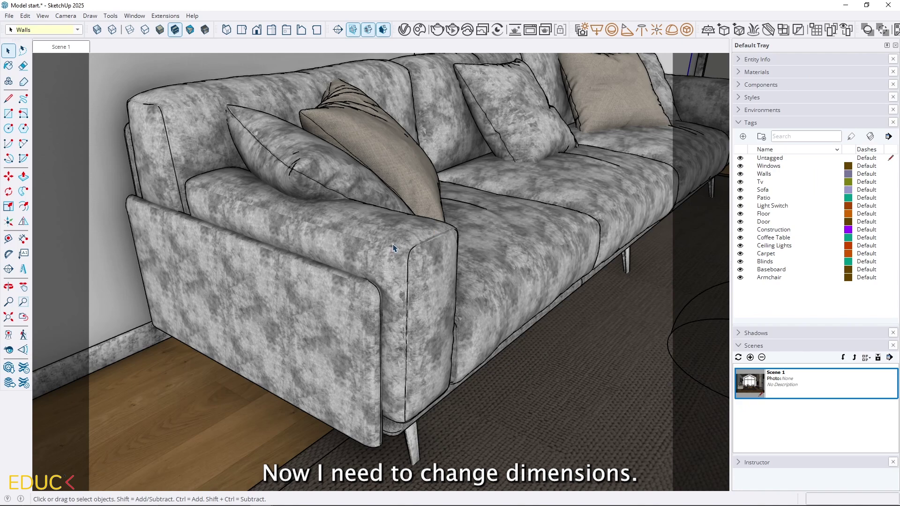
middle_drag(395, 248, 339, 273)
key(space)
scroll(340, 273, up, 2)
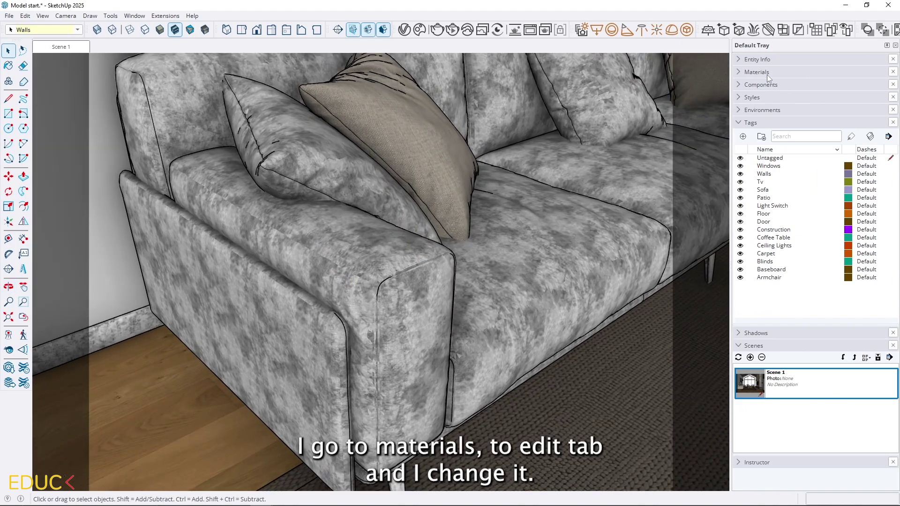
click(767, 71)
click(775, 191)
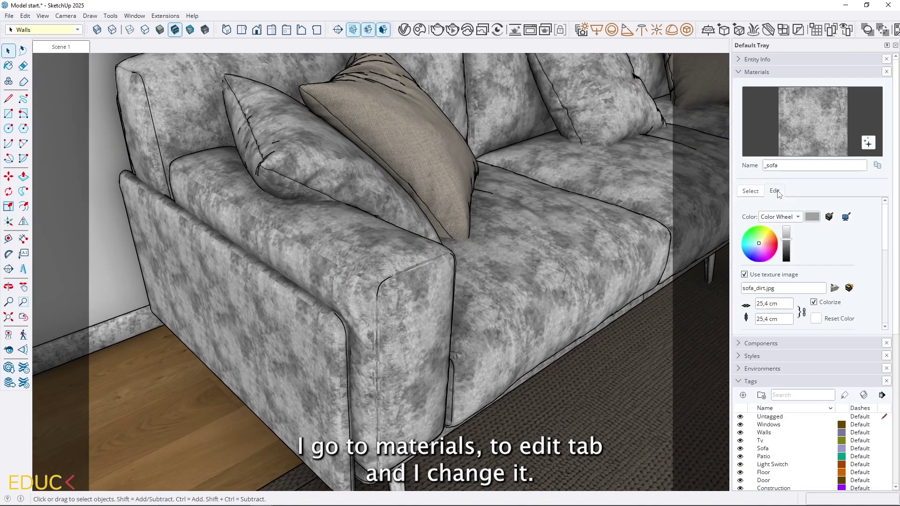
double_click(759, 303)
text(55)
key(Return)
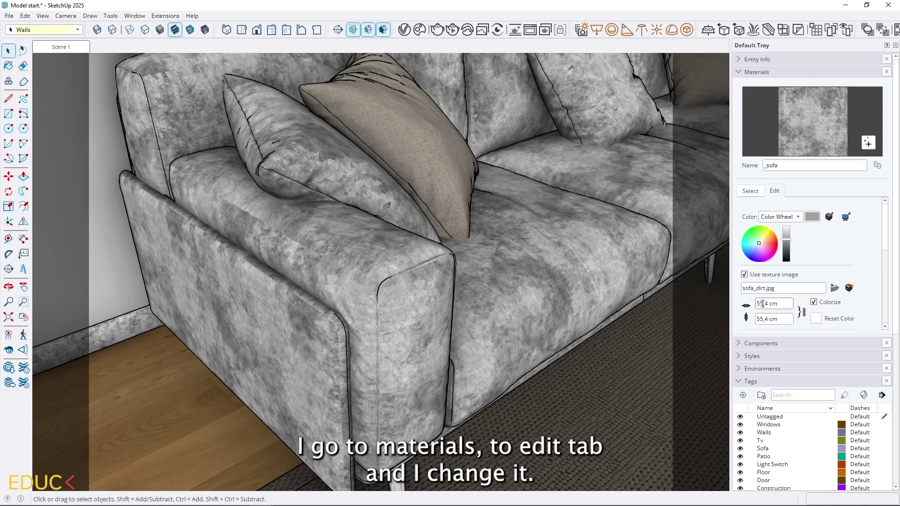
middle_drag(515, 351, 515, 240)
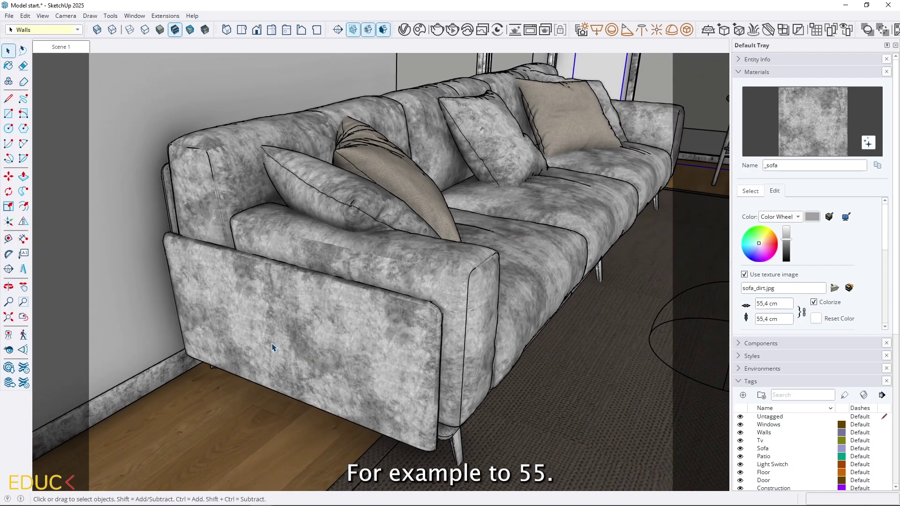
double_click(759, 304)
text(105)
key(Return)
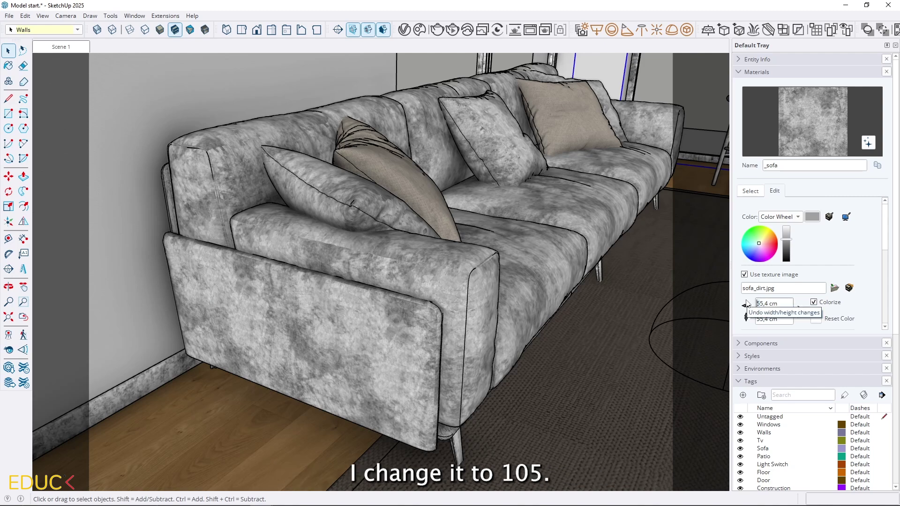
scroll(419, 195, up, 5)
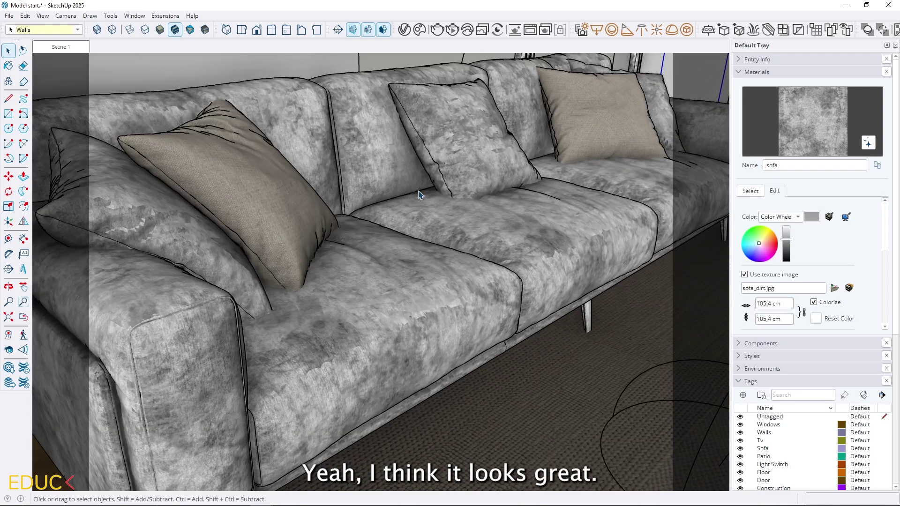
scroll(419, 195, down, 8)
click(494, 367)
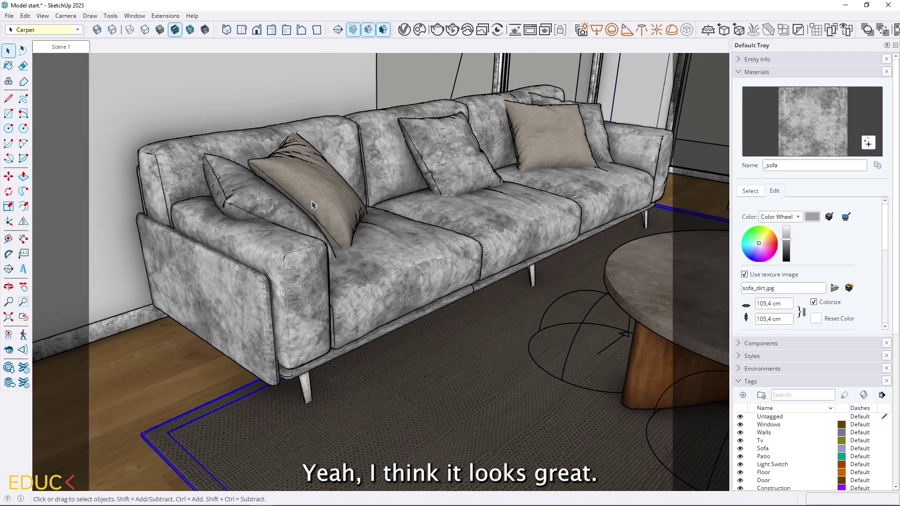
scroll(351, 221, up, 6)
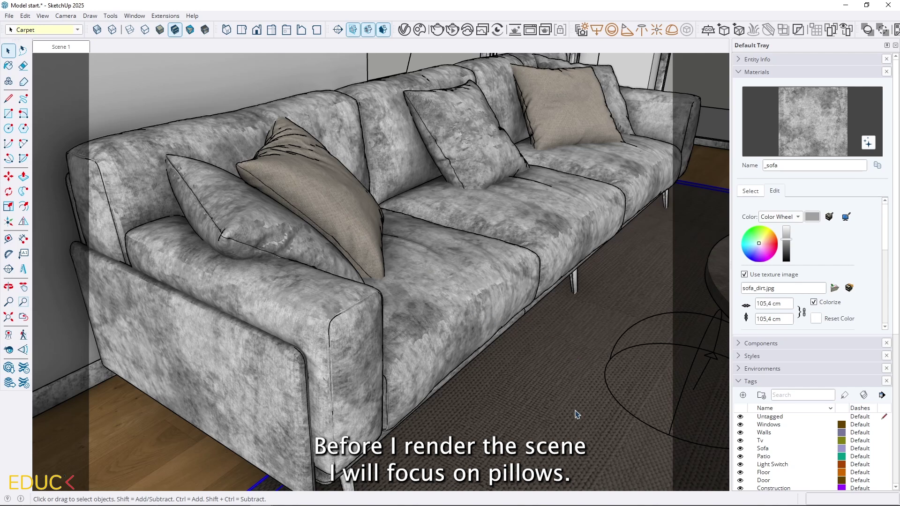
scroll(563, 377, down, 2)
scroll(446, 346, up, 3)
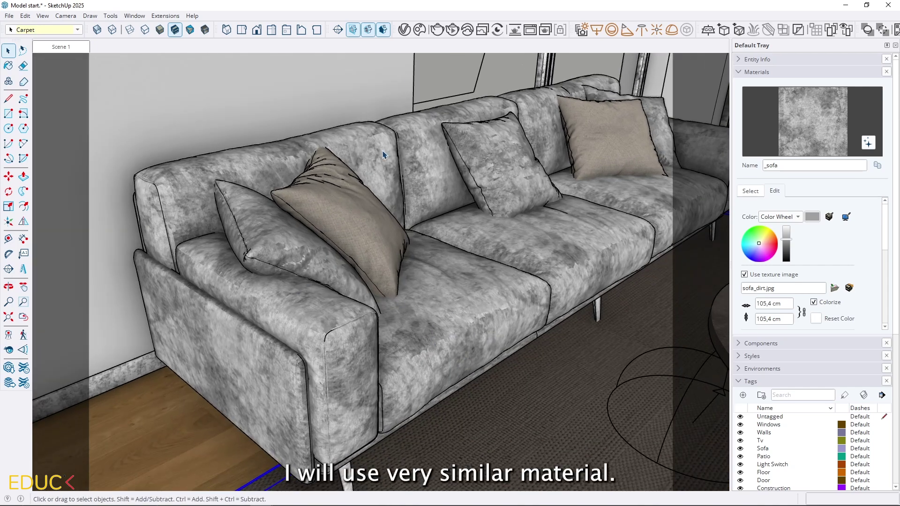
Copy the _sofa material's diffuse texture and paste it as a copy into the _sofa1 material's diffuse color
click(404, 30)
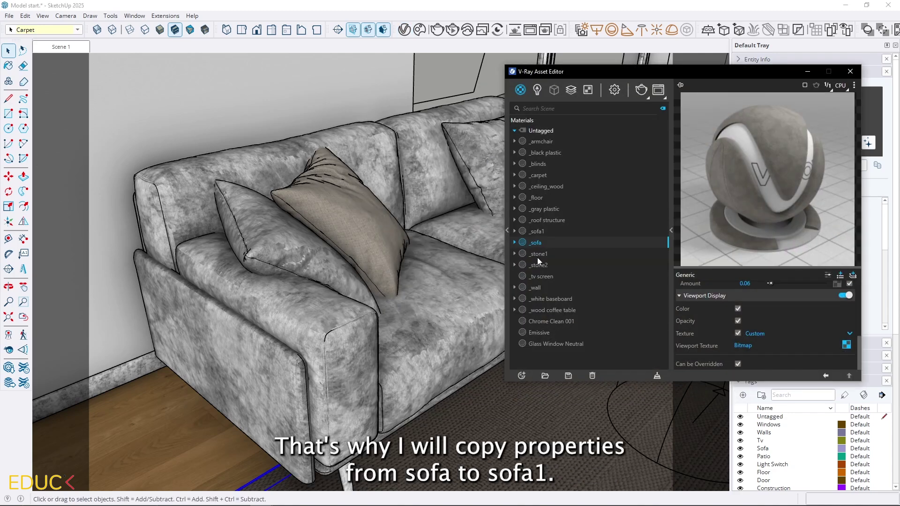
click(537, 232)
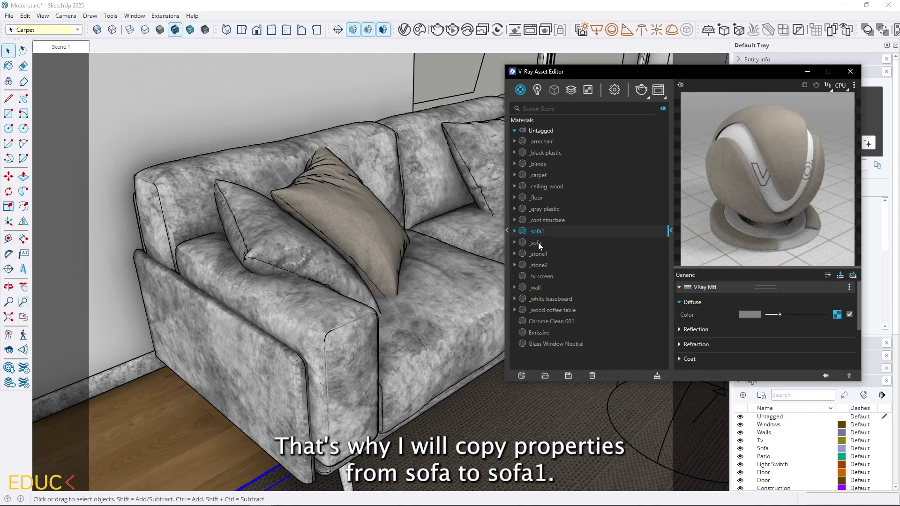
click(537, 243)
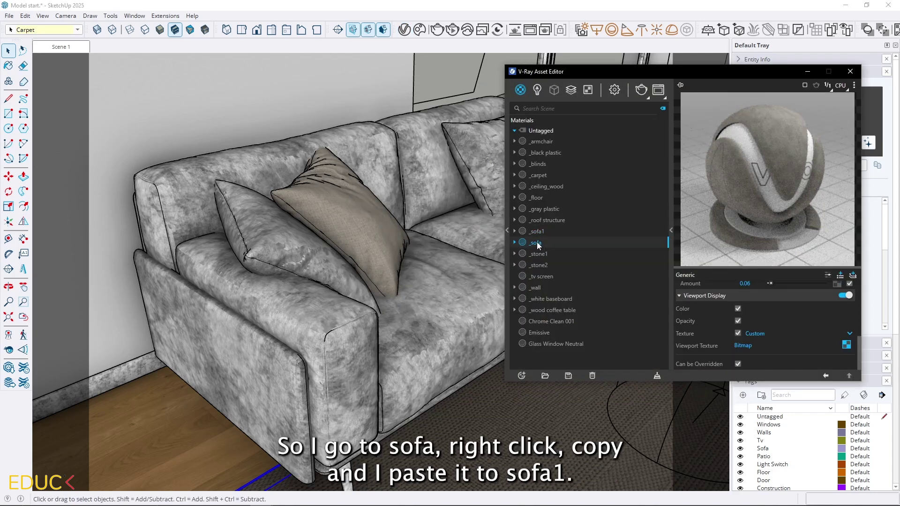
scroll(701, 319, up, 5)
click(836, 315)
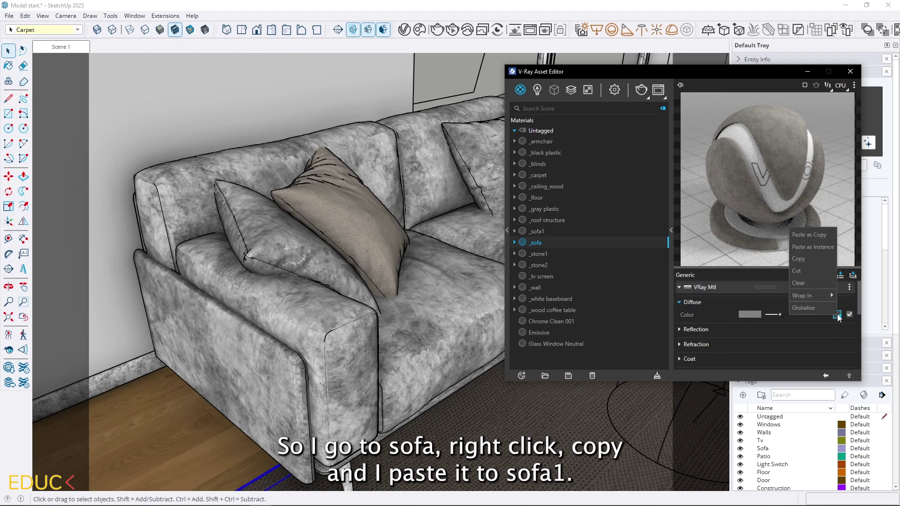
key(Escape)
click(537, 231)
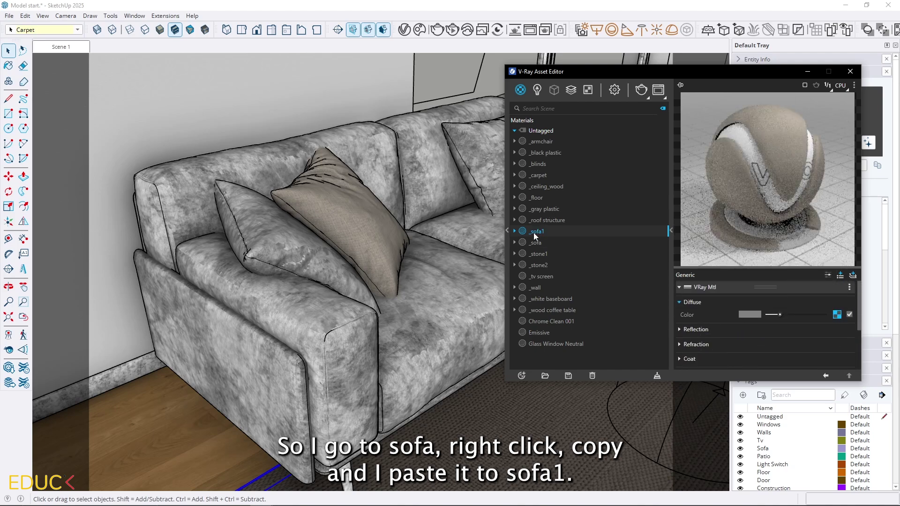
click(836, 315)
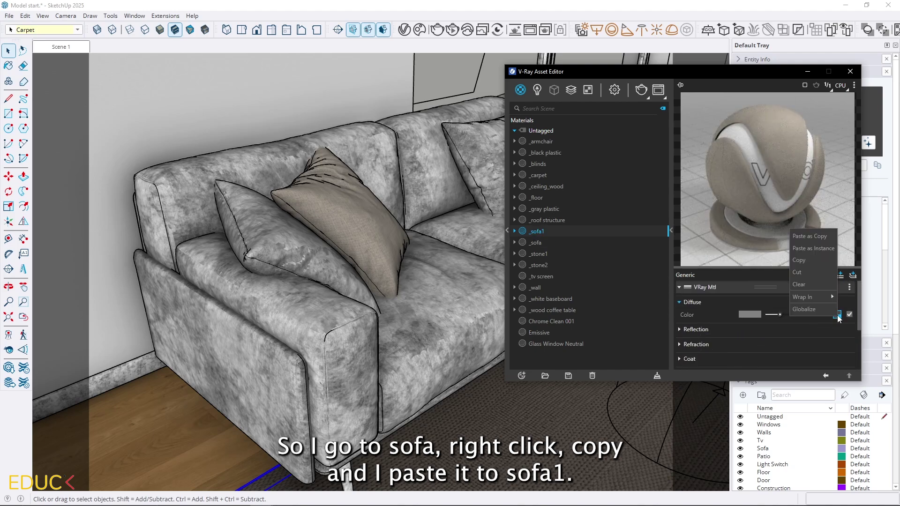
click(803, 236)
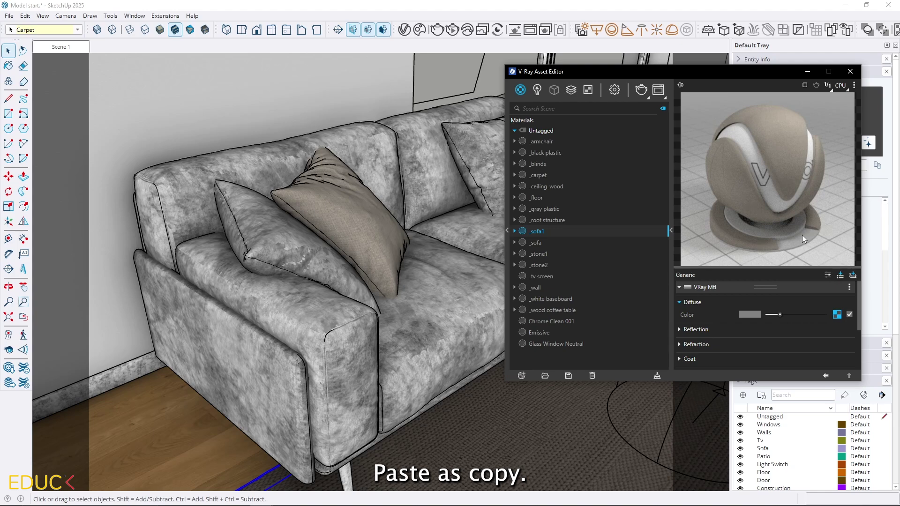
Wrap the _sofa1 material's diffuse texture in a Color Correction map
right_click(830, 316)
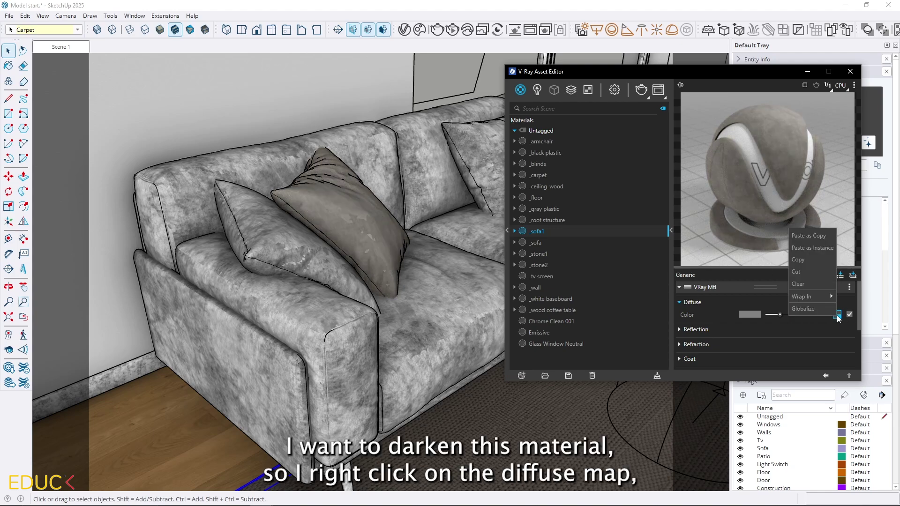
mouse_move(827, 299)
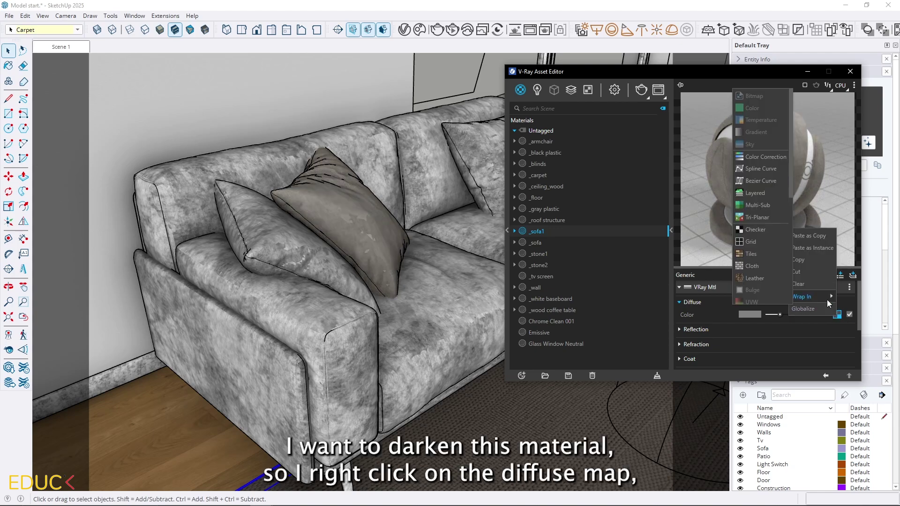
click(759, 156)
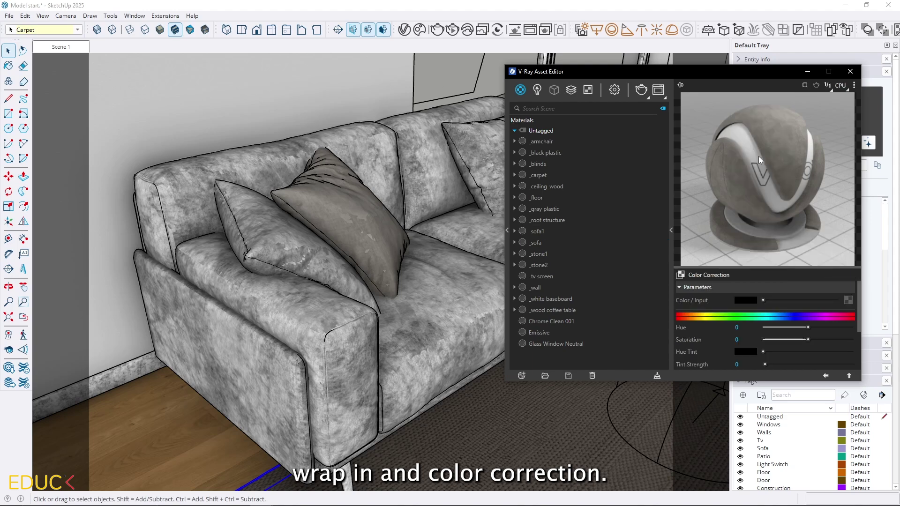
Set the color correction's lightness mode to Gain / Gamma / Lift and lower the gamma to 0.5
scroll(754, 328, down, 3)
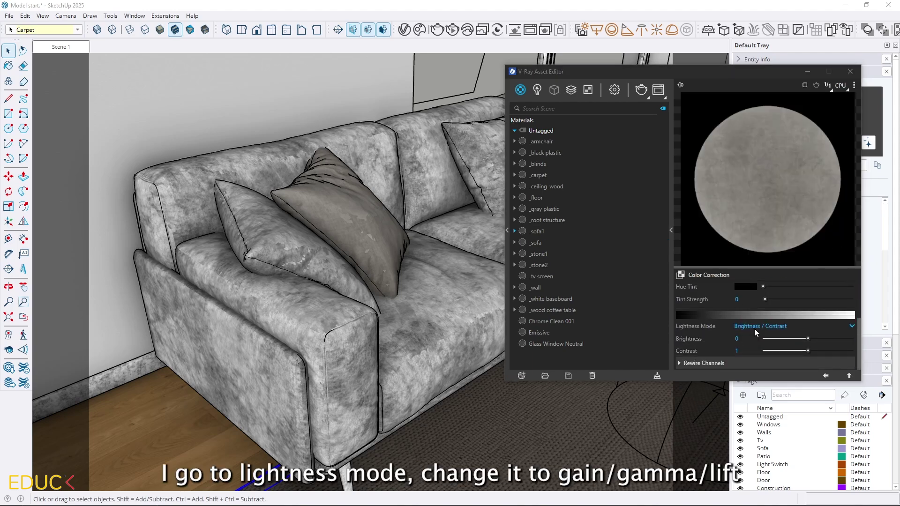
click(755, 328)
click(759, 350)
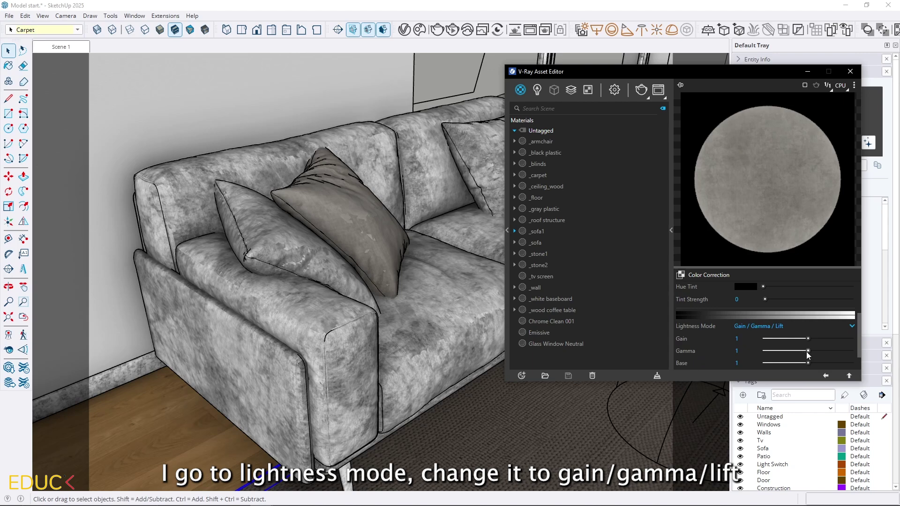
drag(808, 350, 787, 352)
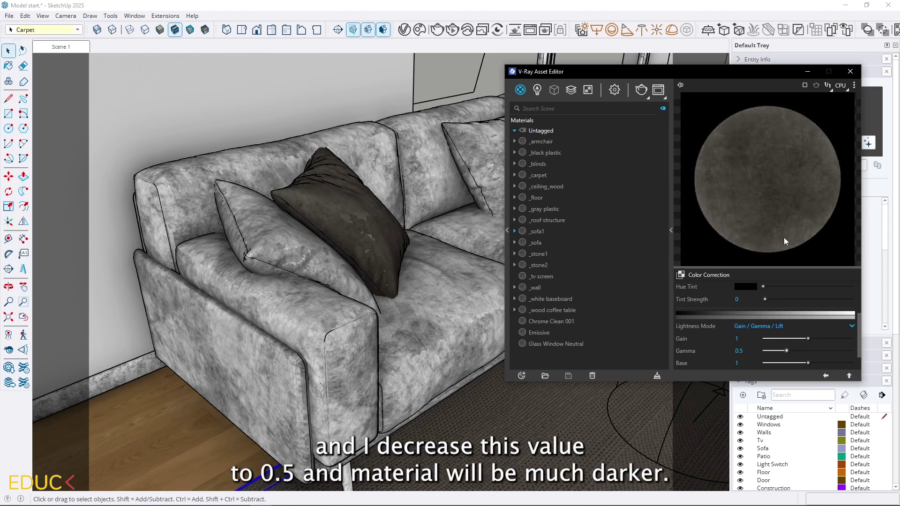
Copy the bump map from the _sofa material
click(826, 376)
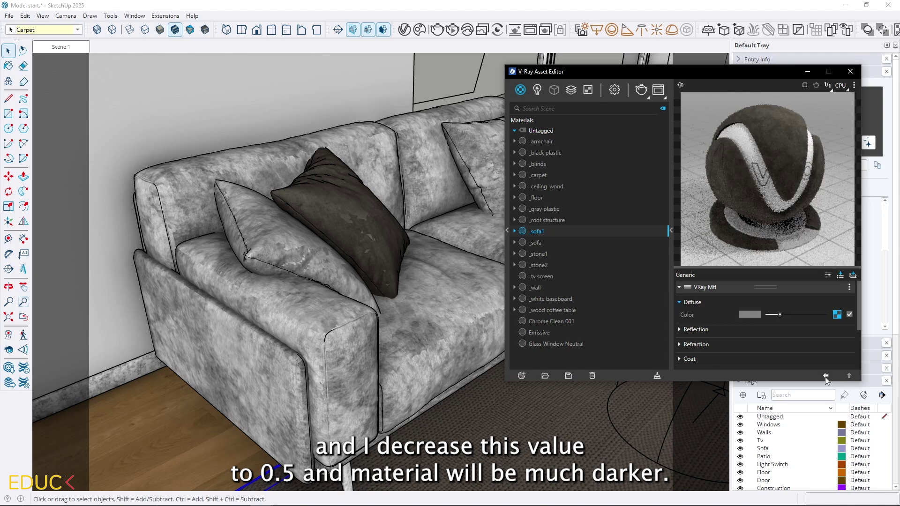
click(690, 333)
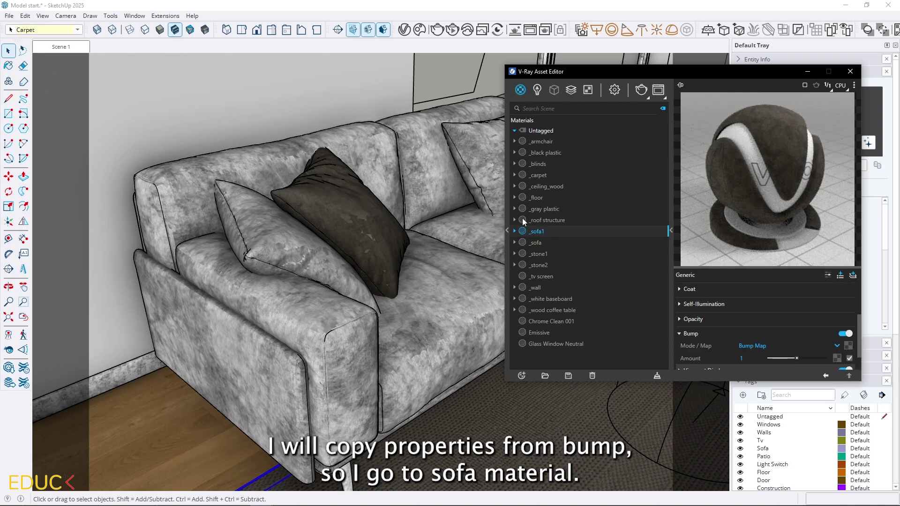
click(536, 243)
scroll(724, 337, down, 5)
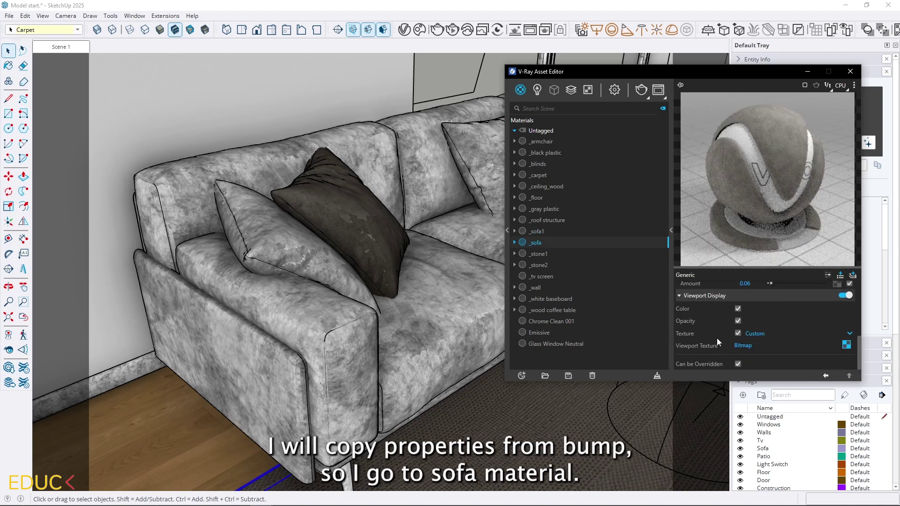
scroll(702, 300, up, 2)
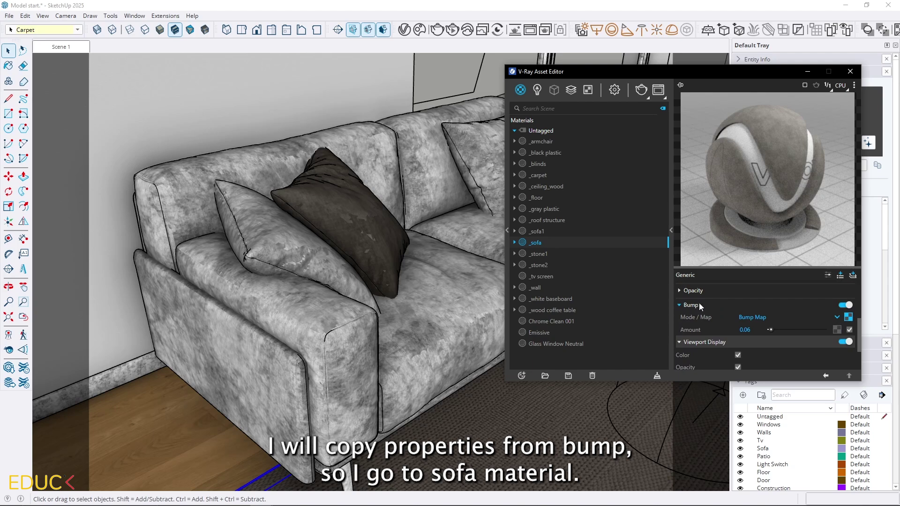
right_click(848, 317)
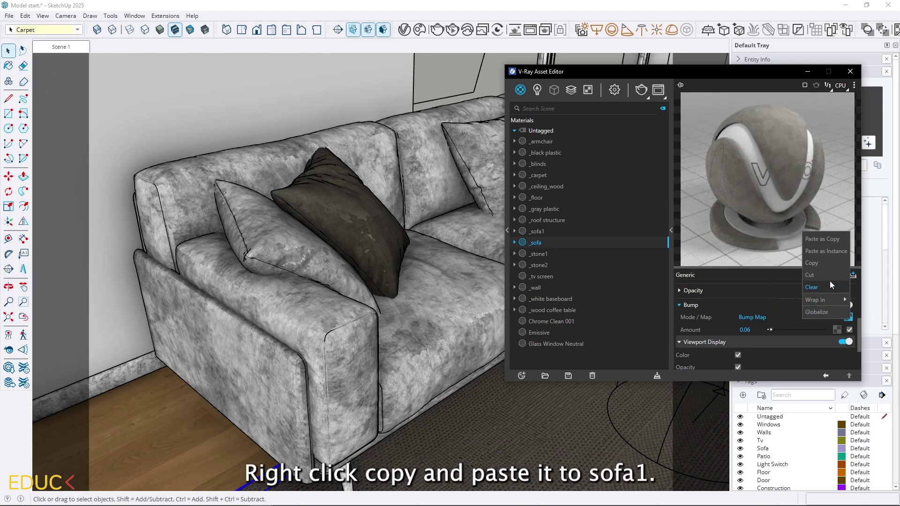
click(824, 271)
Paste the copied bump map as a copy into the _sofa1 material's bump slot and lower the bump amount to 0.06
click(545, 229)
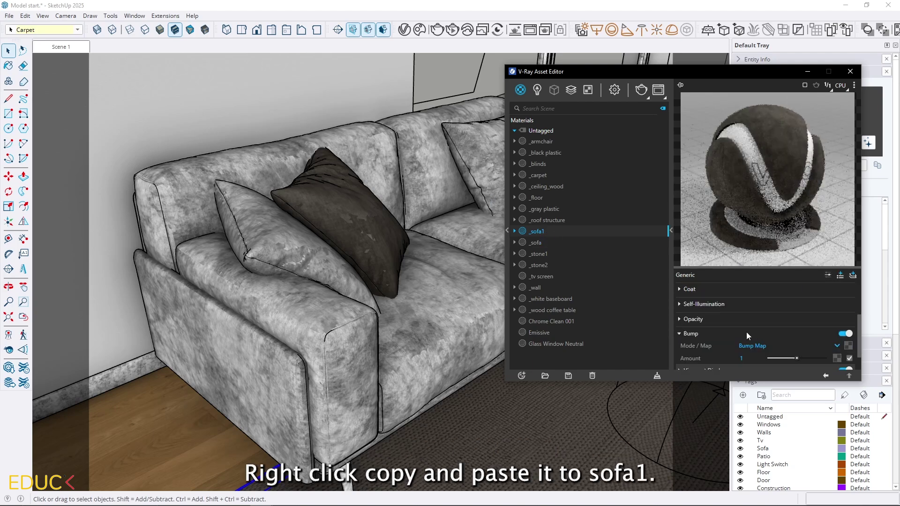
right_click(850, 348)
click(821, 362)
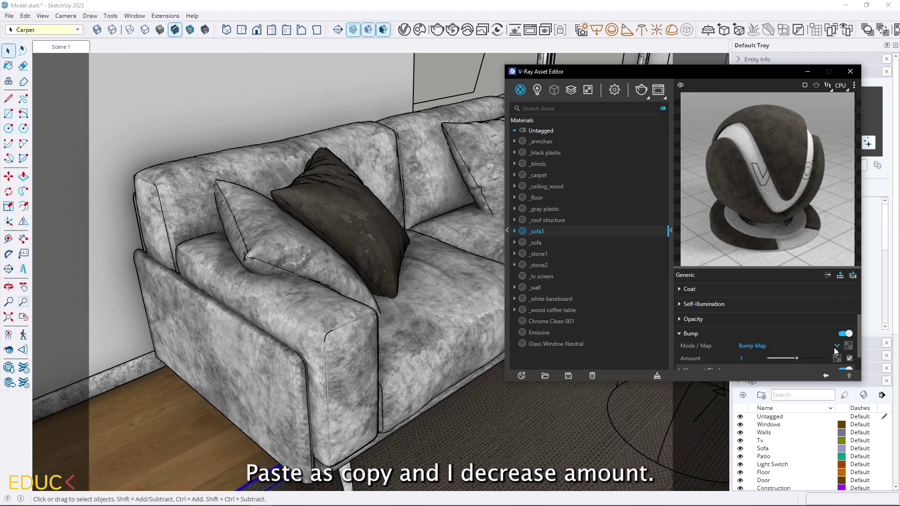
drag(796, 358, 776, 358)
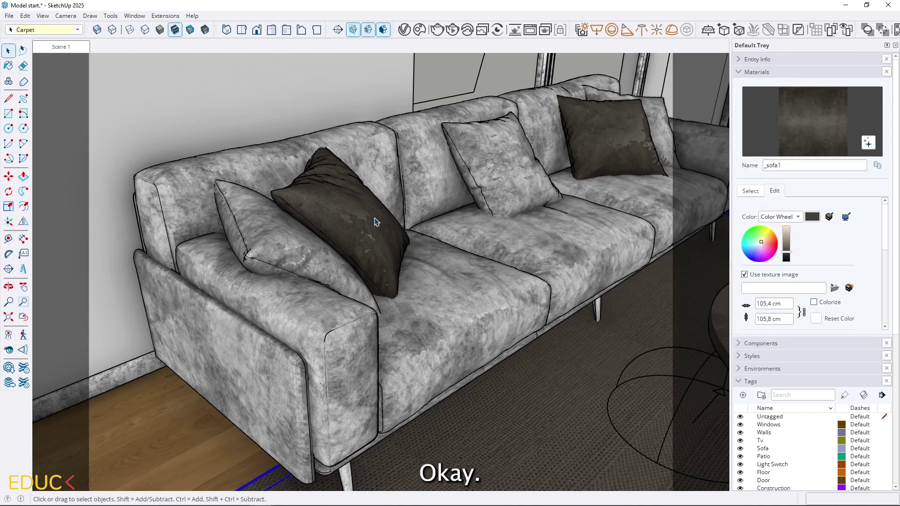
Set the _sofa1 material's viewport display texture to Custom and load sofa_dirt.jpg as its bitmap
scroll(370, 210, up, 3)
middle_drag(367, 201, 152, 231)
drag(152, 231, 225, 220)
key(space)
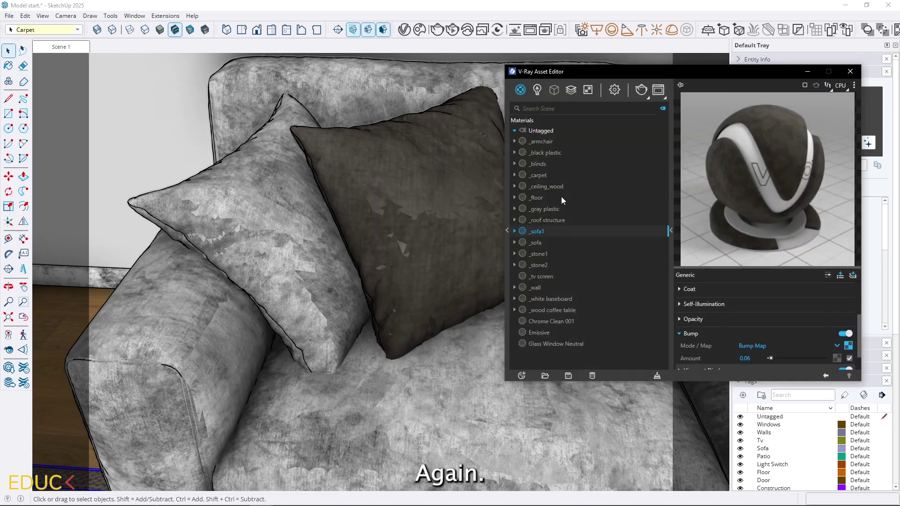
scroll(688, 325, down, 3)
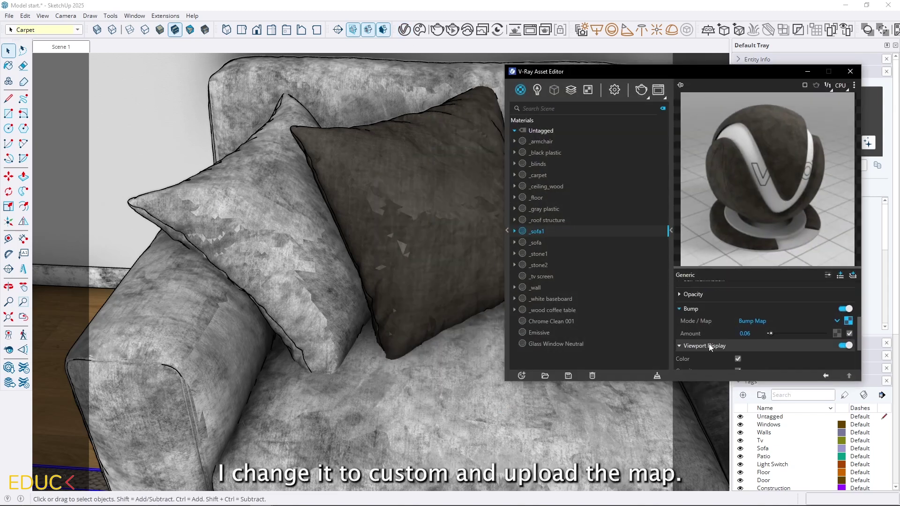
click(708, 343)
click(749, 333)
click(759, 358)
click(838, 345)
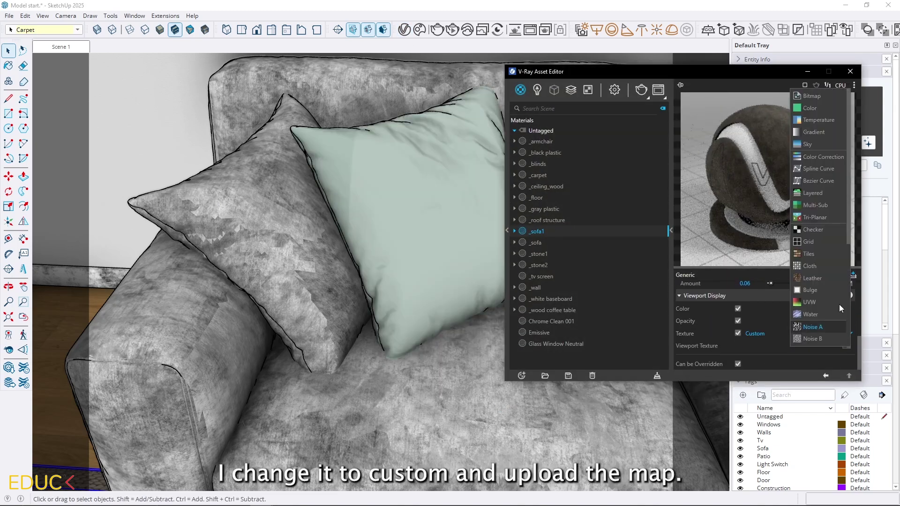
click(818, 97)
double_click(736, 259)
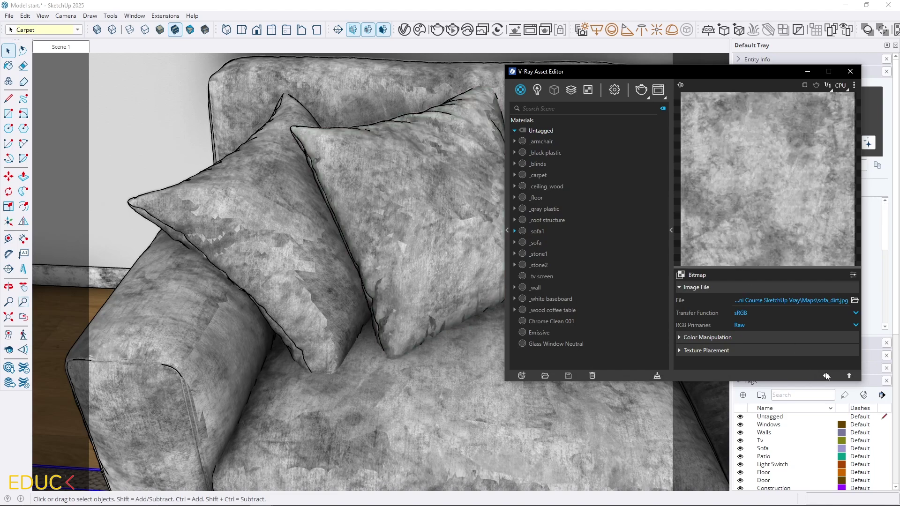
click(825, 375)
click(849, 71)
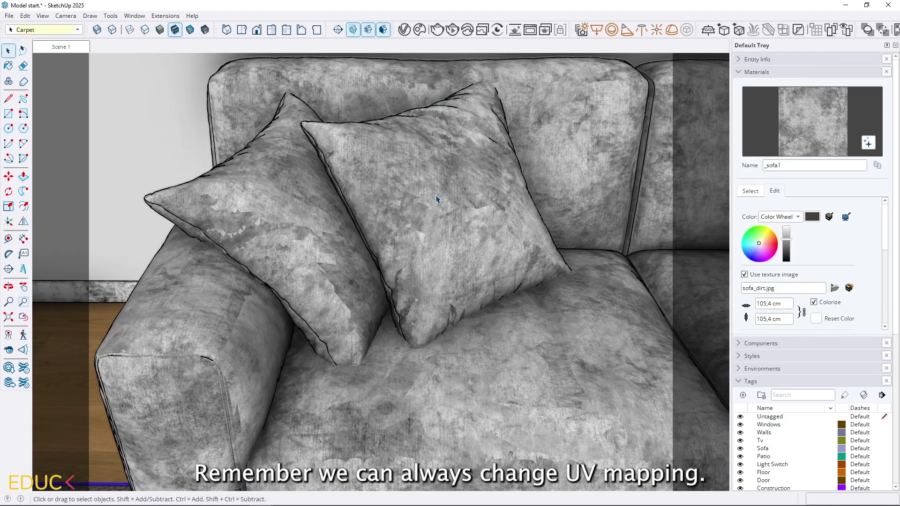
Apply V-Ray's Tri-Planar Projection (World) UV mapping to all faces of the front pillow beside the sofa's armrest
scroll(435, 200, up, 2)
click(429, 211)
double_click(428, 213)
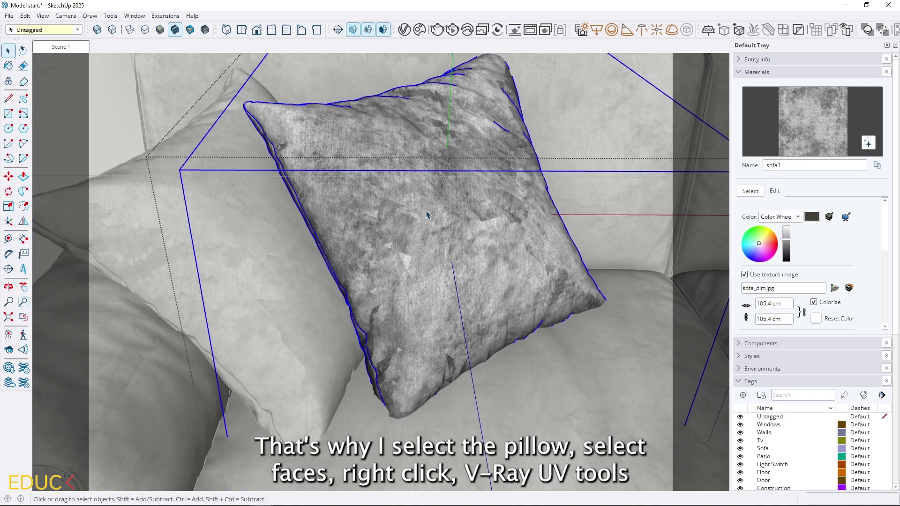
triple_click(427, 214)
right_click(425, 204)
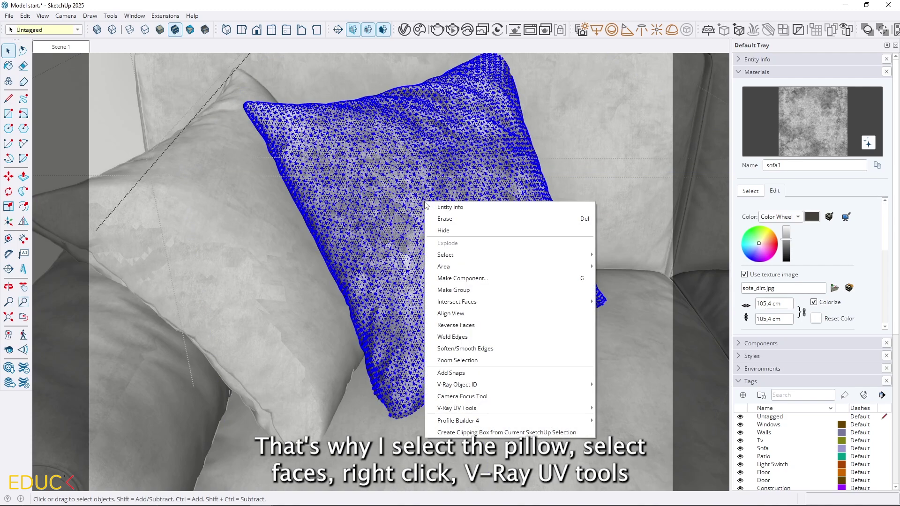
mouse_move(496, 409)
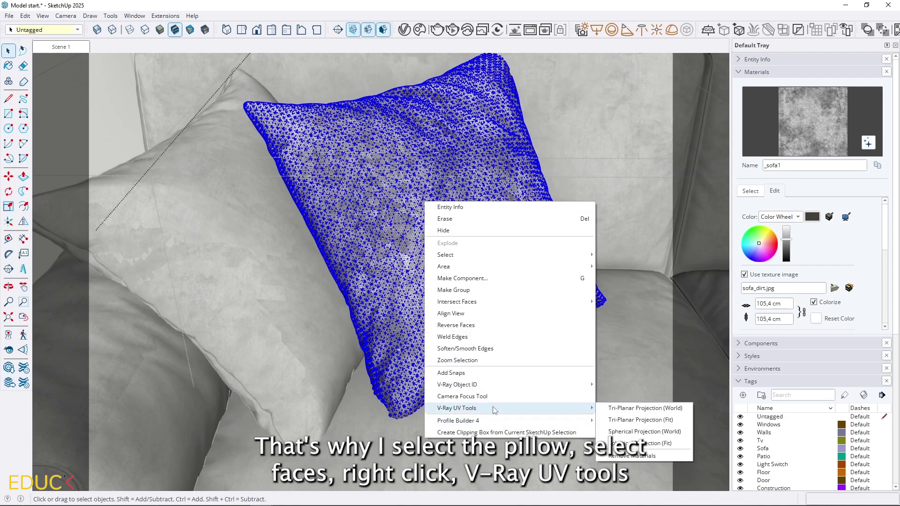
click(615, 408)
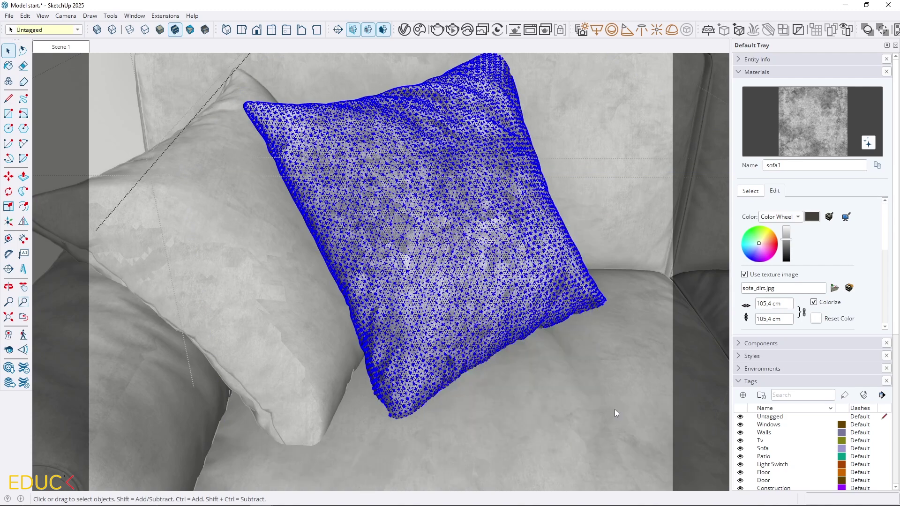
click(556, 412)
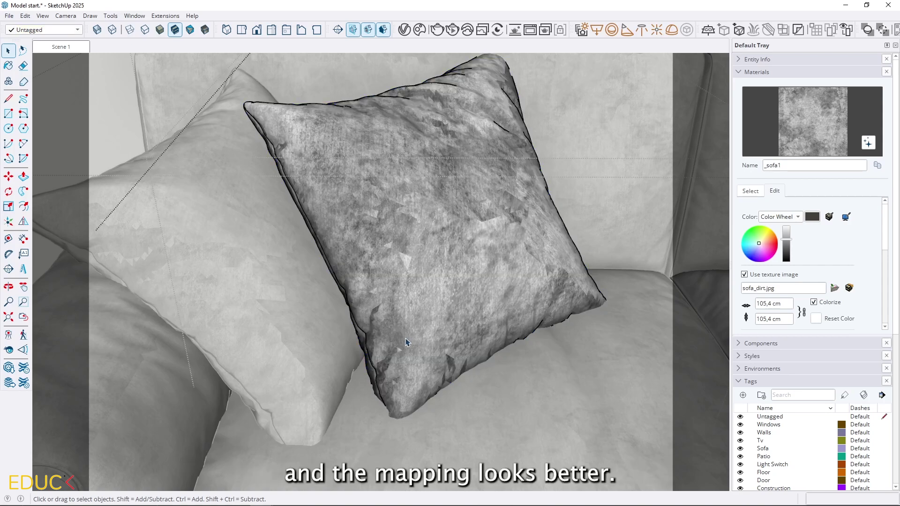
Render the sofa view and examine the fabric of the sofa and pillows up close
middle_drag(401, 342, 83, 422)
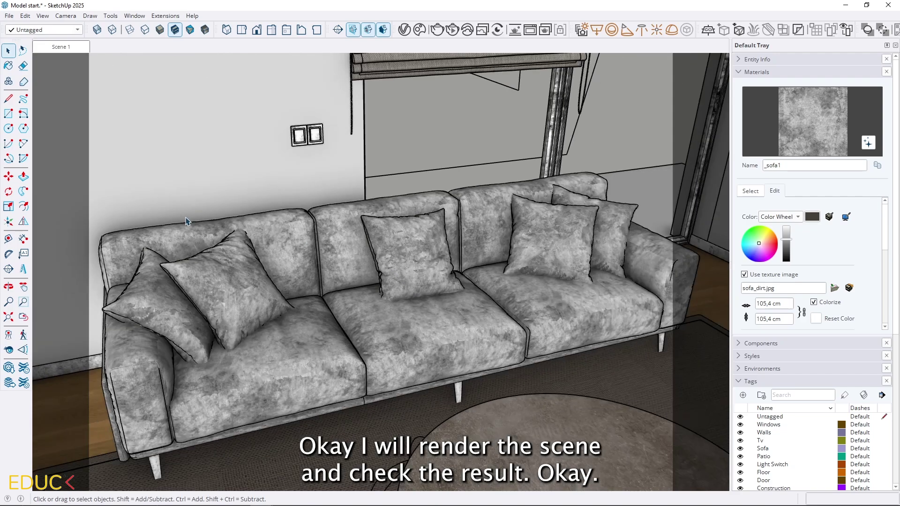
middle_drag(186, 221, 382, 211)
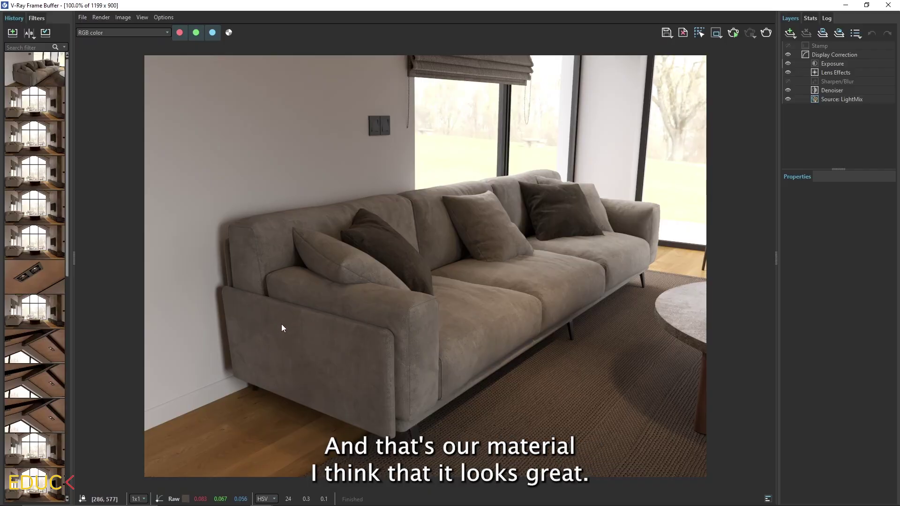
scroll(308, 349, up, 2)
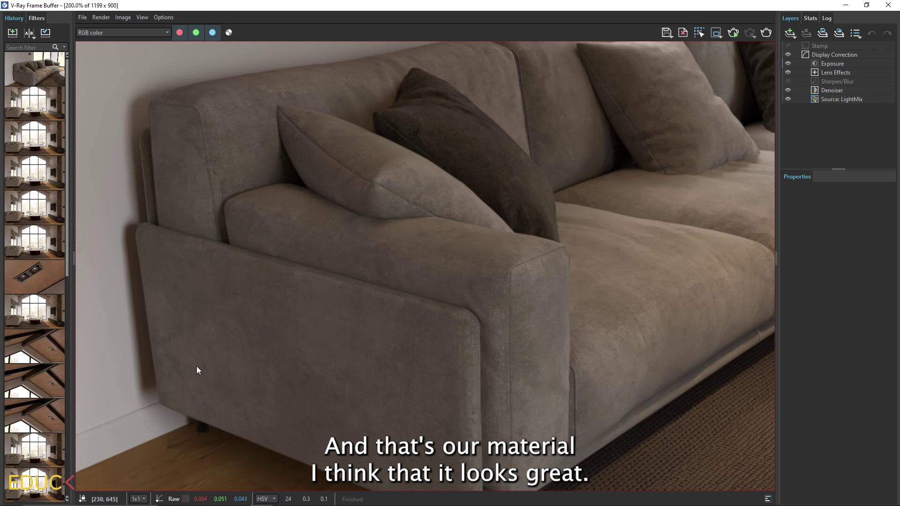
scroll(196, 366, down, 2)
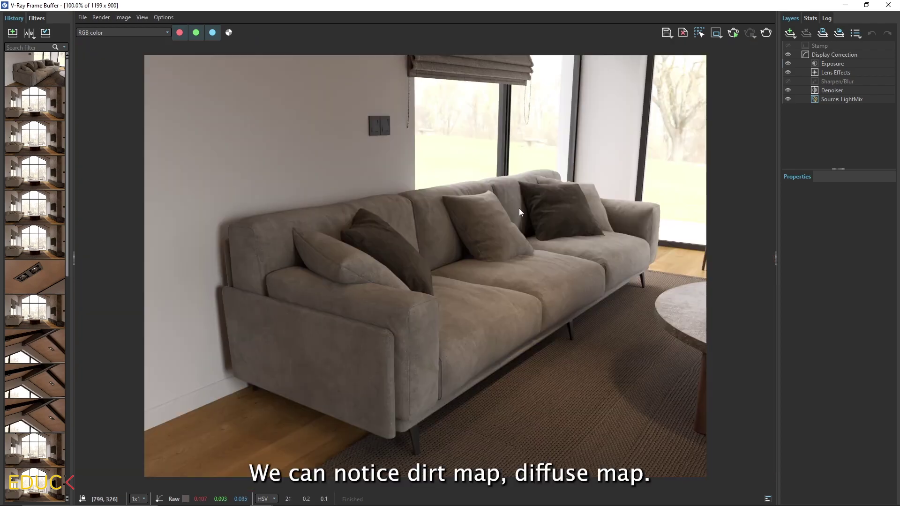
click(888, 5)
Bring the armchair into view and clear the _armchair material's diffuse texture
scroll(717, 200, up, 2)
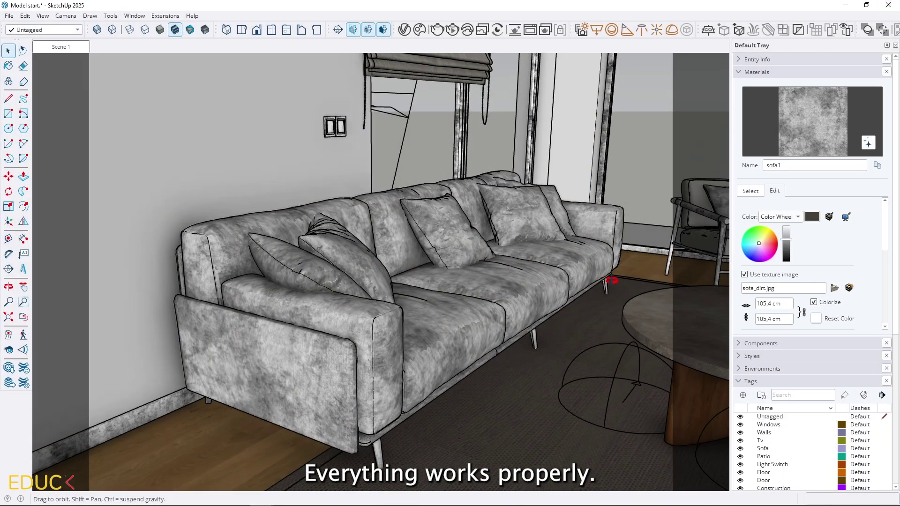
middle_drag(717, 200, 656, 201)
scroll(717, 199, up, 3)
mouse_move(717, 199)
middle_down()
mouse_move(267, 337)
mouse_move(542, 315)
middle_up()
scroll(267, 337, up, 3)
scroll(656, 304, up, 2)
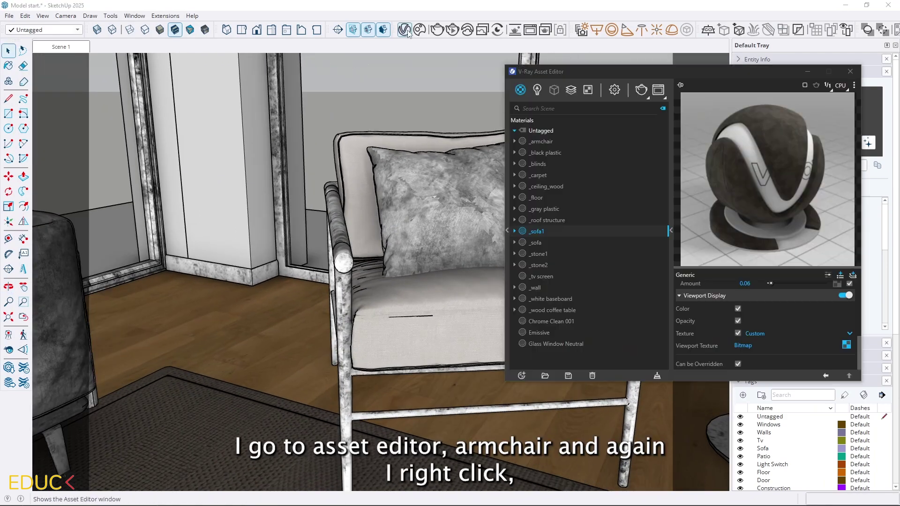
click(542, 141)
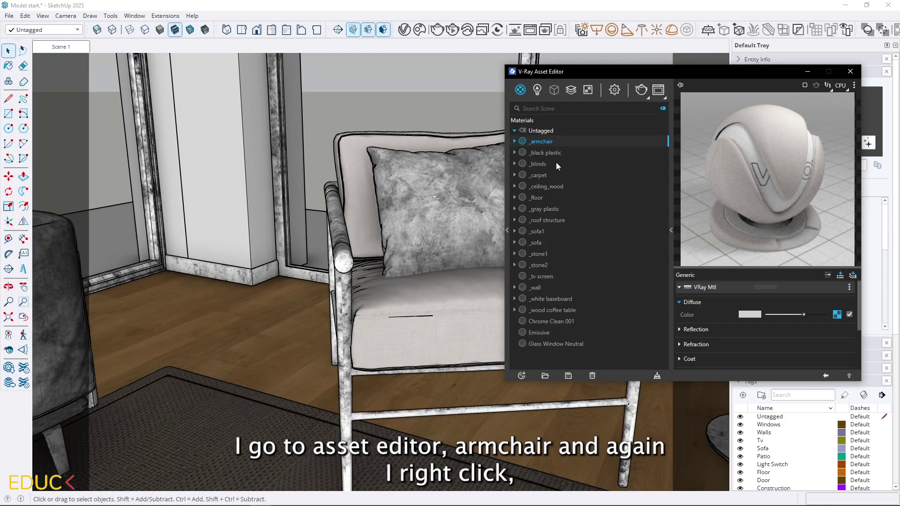
right_click(836, 315)
click(811, 288)
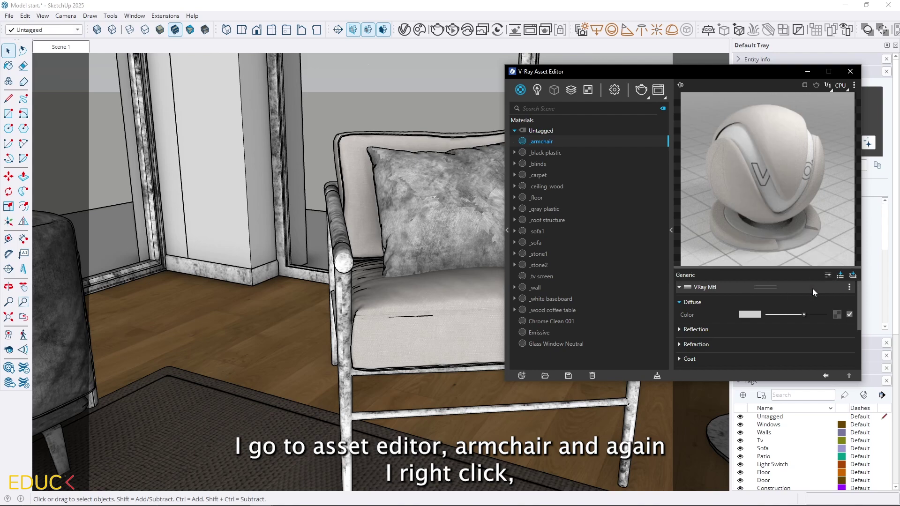
Assign a Falloff texture to the _armchair material's diffuse color and nest a second Falloff in its Color A
click(837, 315)
scroll(816, 225, down, 2)
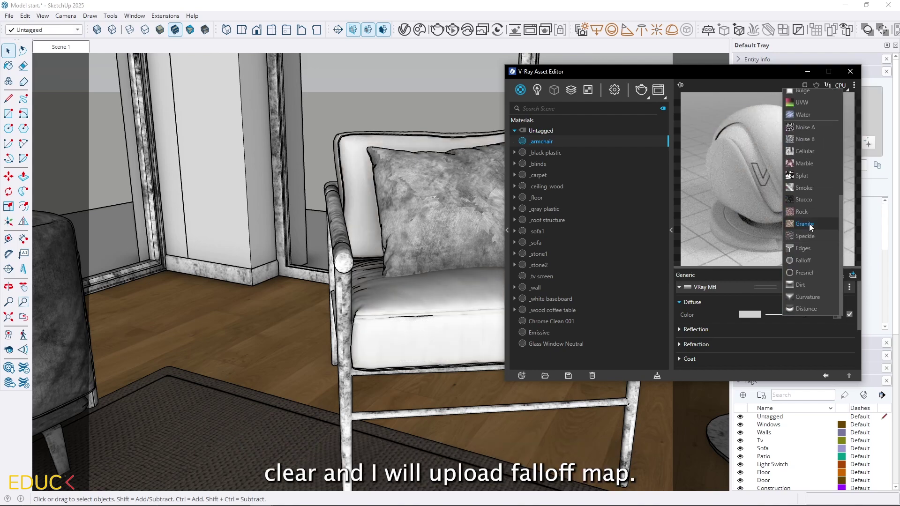
click(807, 263)
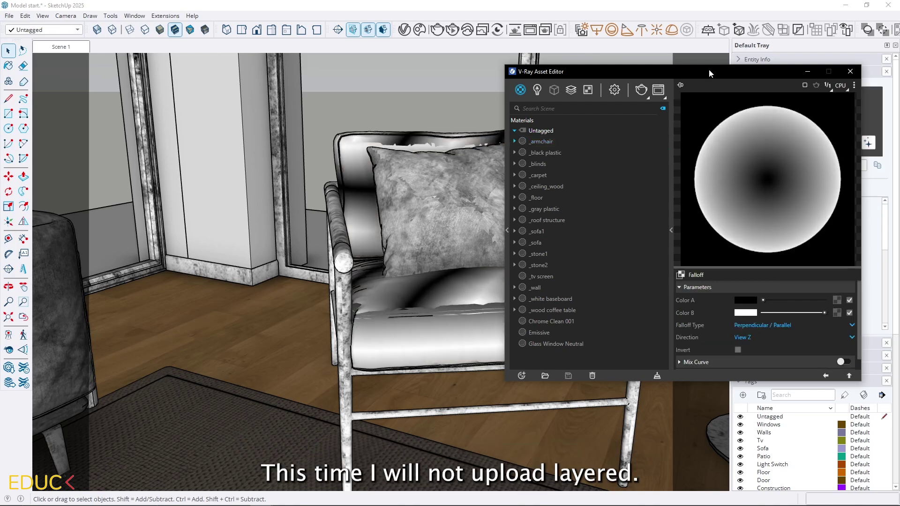
drag(707, 73, 685, 67)
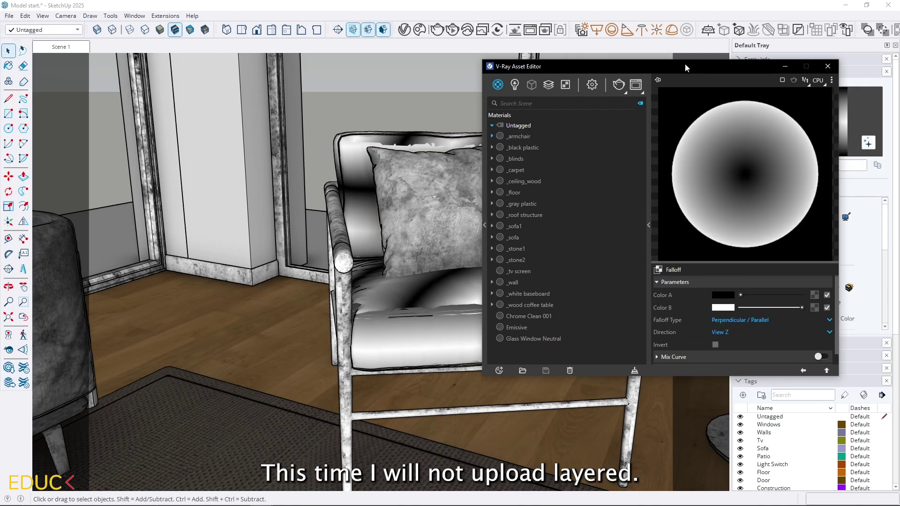
click(814, 294)
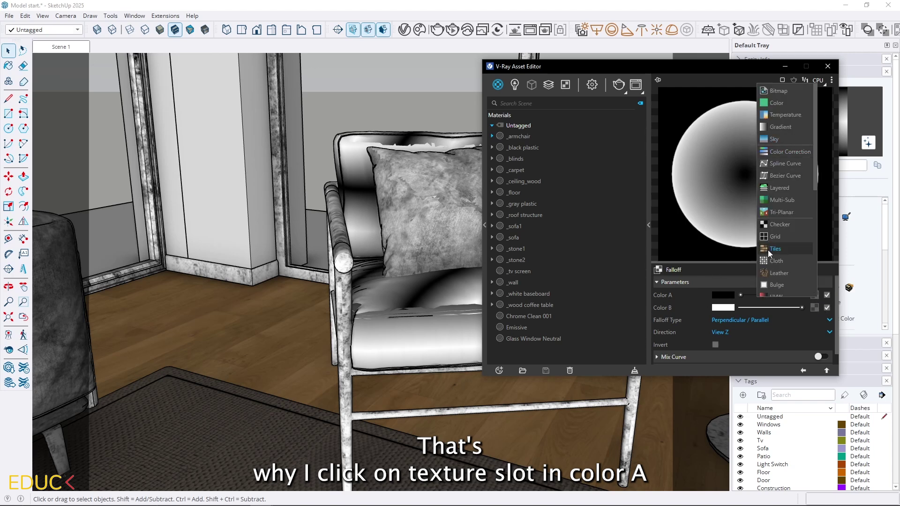
scroll(781, 246, down, 5)
click(782, 241)
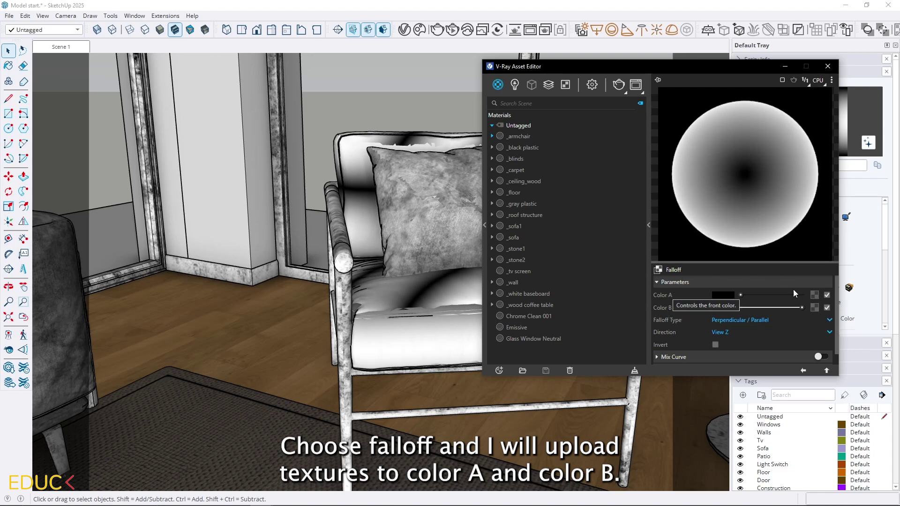
Load armchair_diff.jpg as a bitmap into Color A of the nested falloff
click(816, 294)
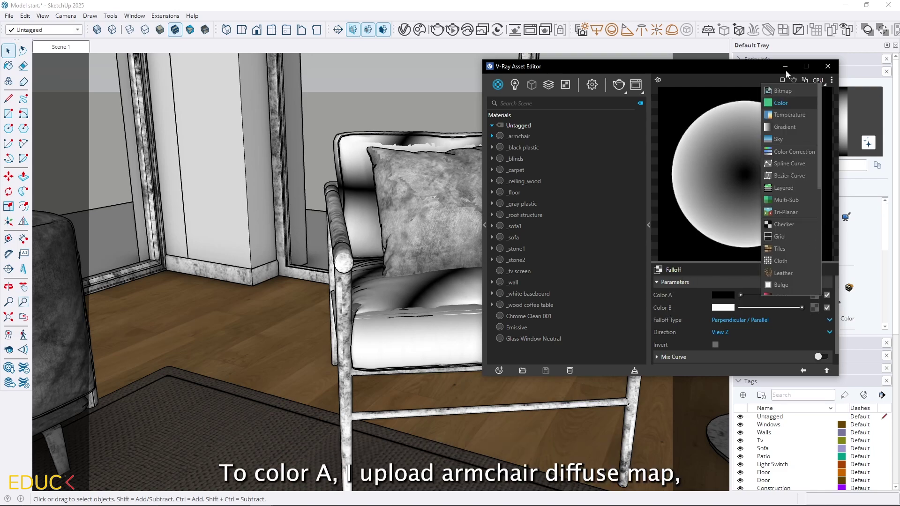
click(780, 91)
click(654, 154)
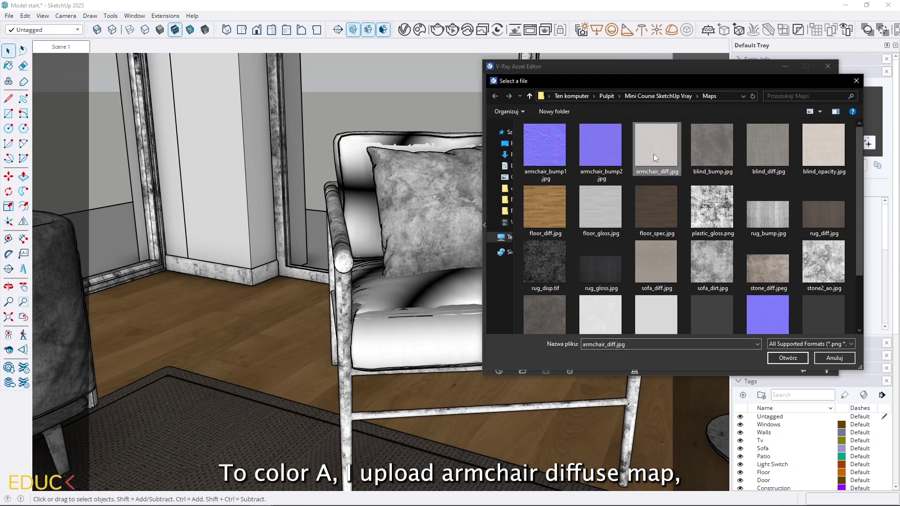
double_click(654, 154)
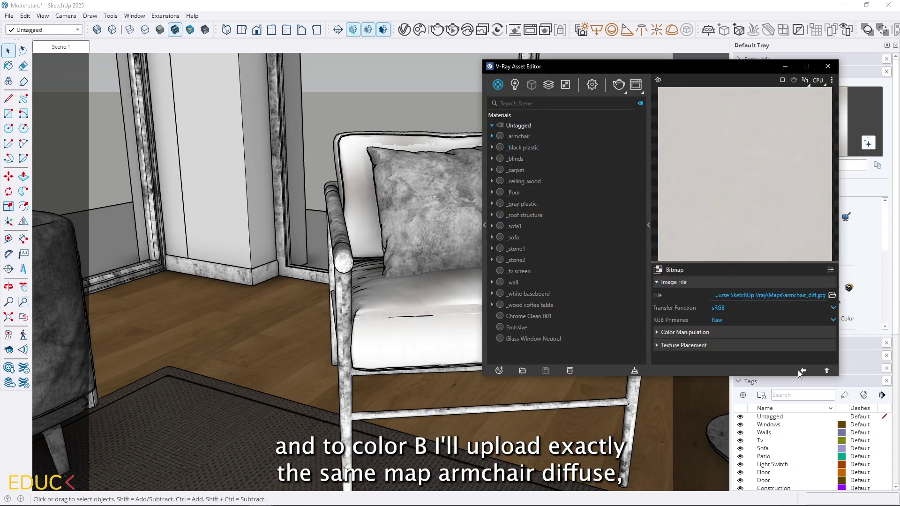
click(801, 371)
Load armchair_diff.jpg as a bitmap into Color B of the nested falloff, with its transfer function set to None
click(814, 308)
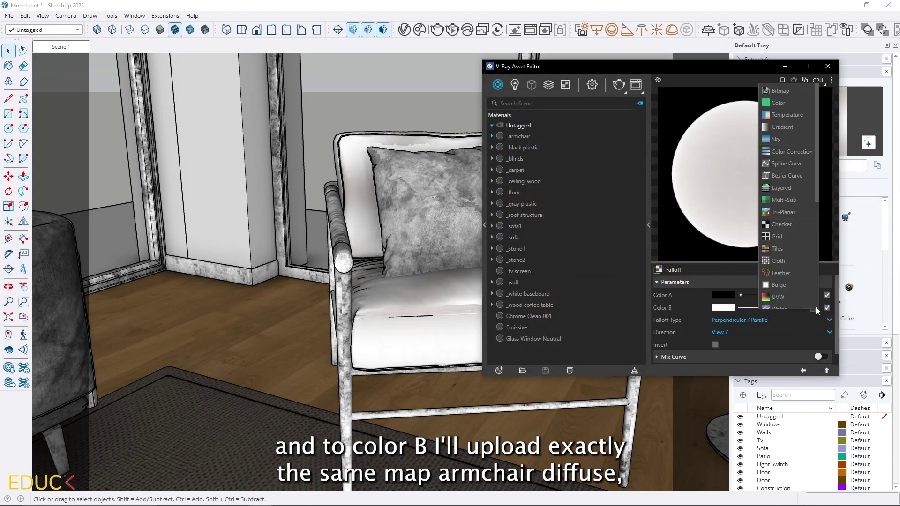
click(778, 93)
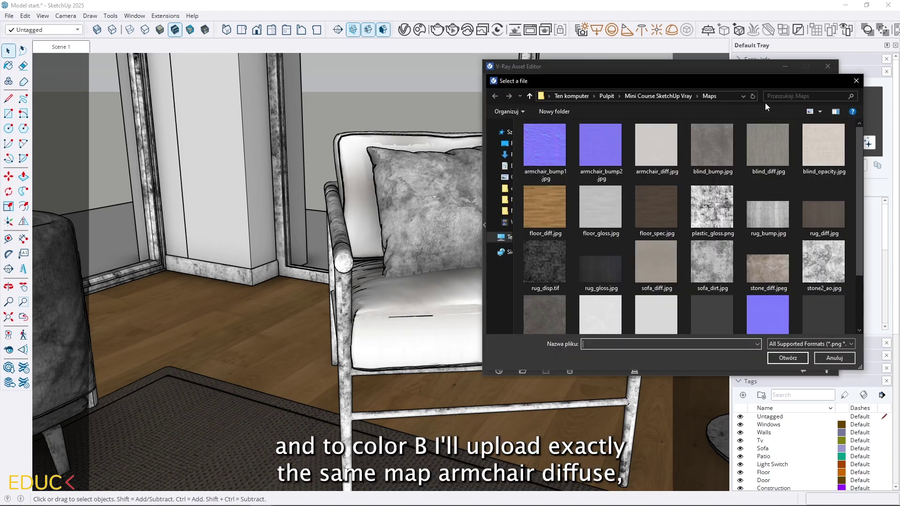
double_click(657, 142)
click(712, 308)
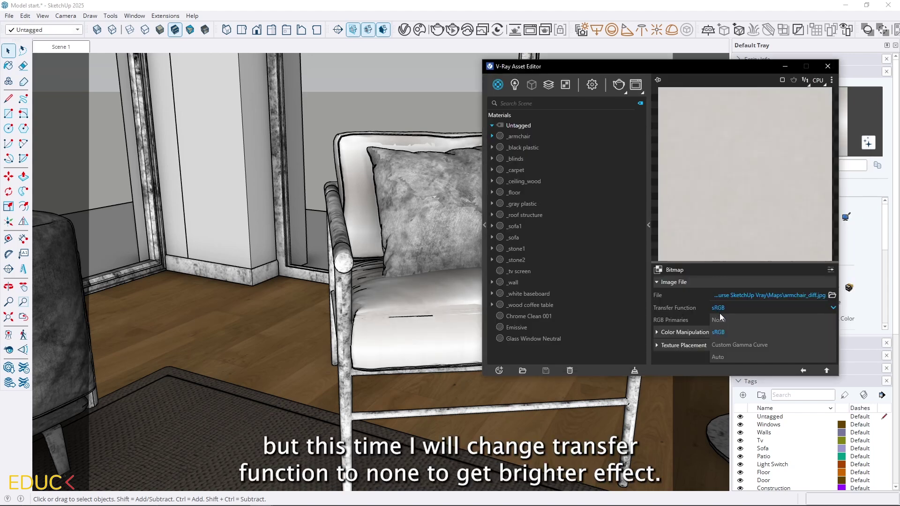
click(724, 320)
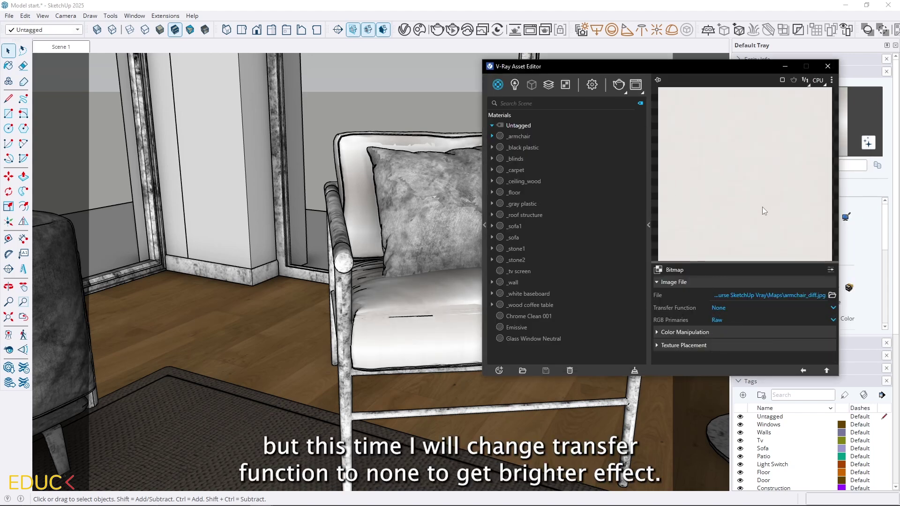
click(804, 370)
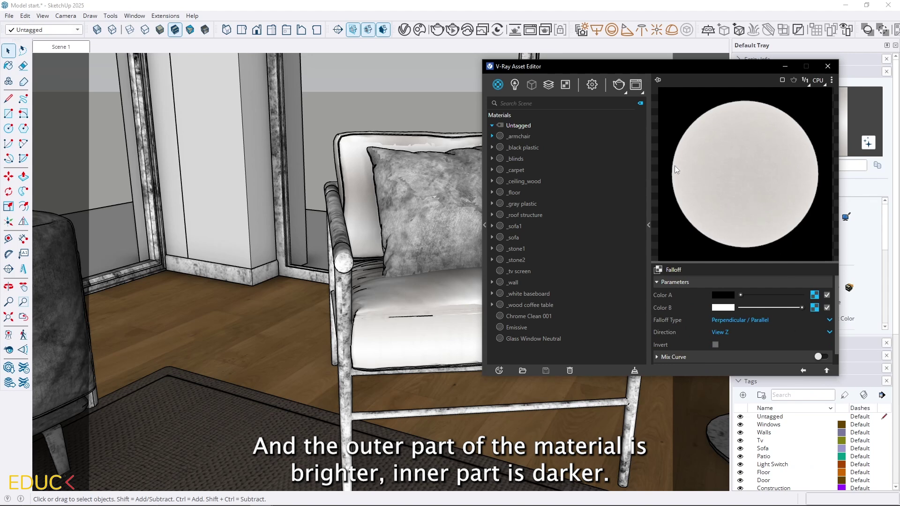
Paste the nested falloff from Color A of the outer falloff into its Color B as an independent copy
click(803, 371)
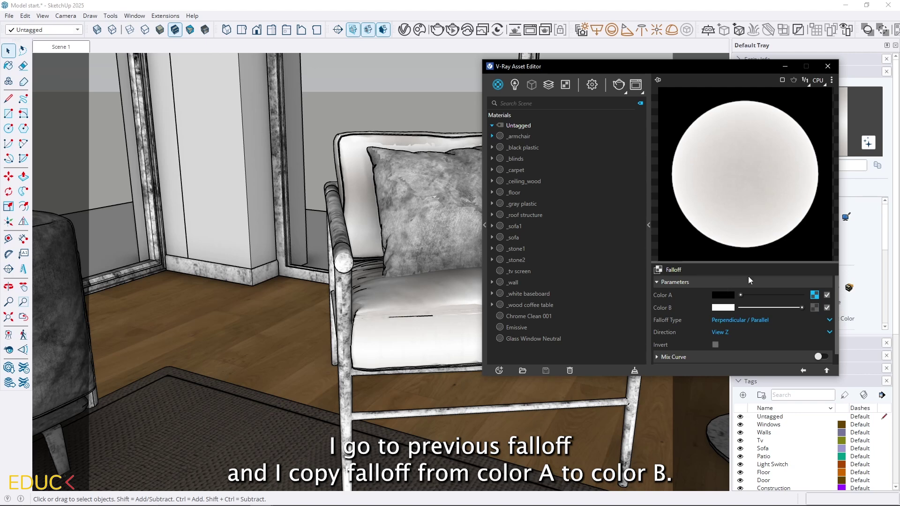
right_click(814, 295)
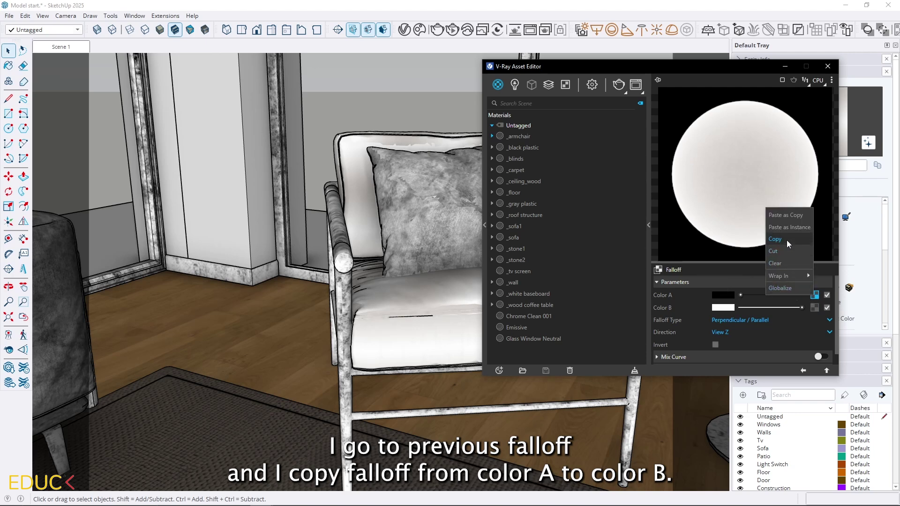
click(786, 239)
right_click(815, 308)
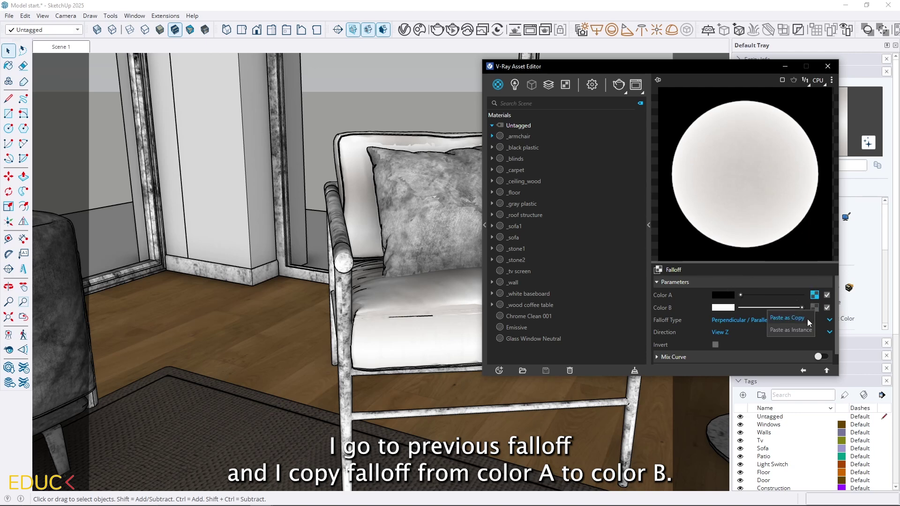
click(806, 317)
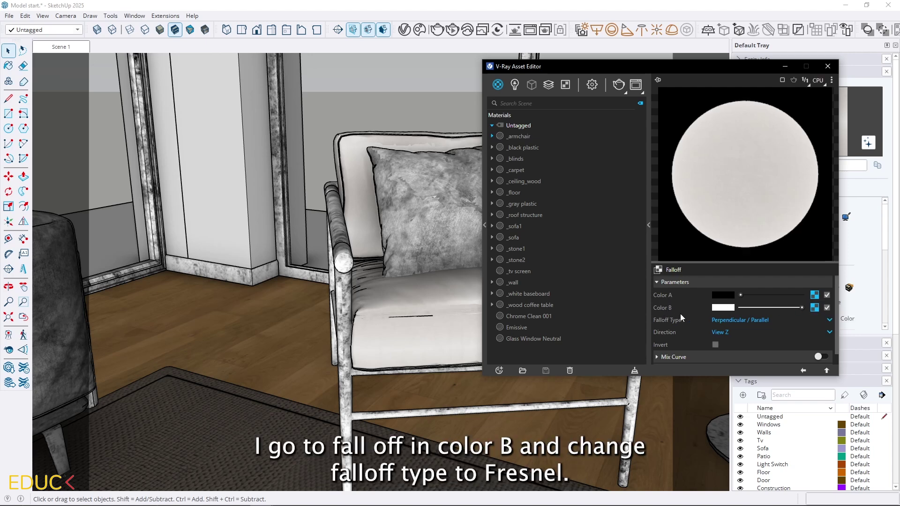
Set the falloff type of the falloff in Color B to Fresnel and review the _armchair material's nested texture tree
click(741, 319)
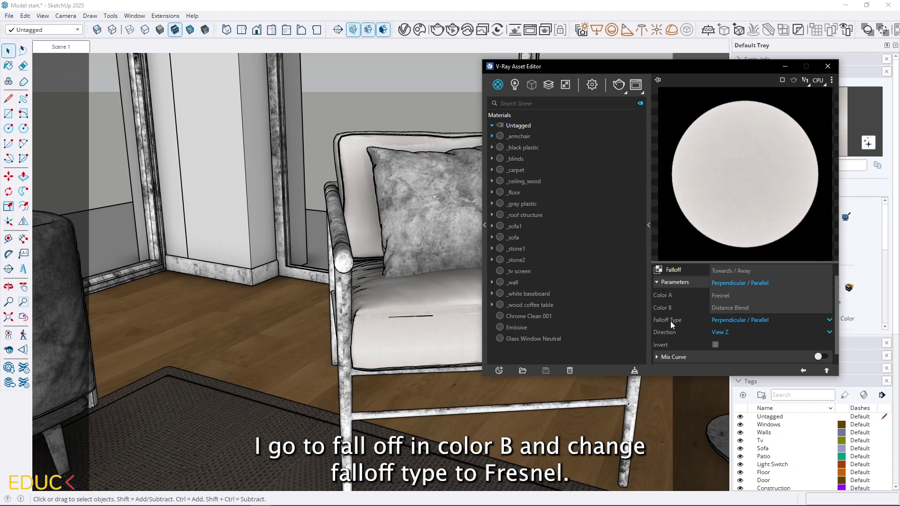
click(731, 295)
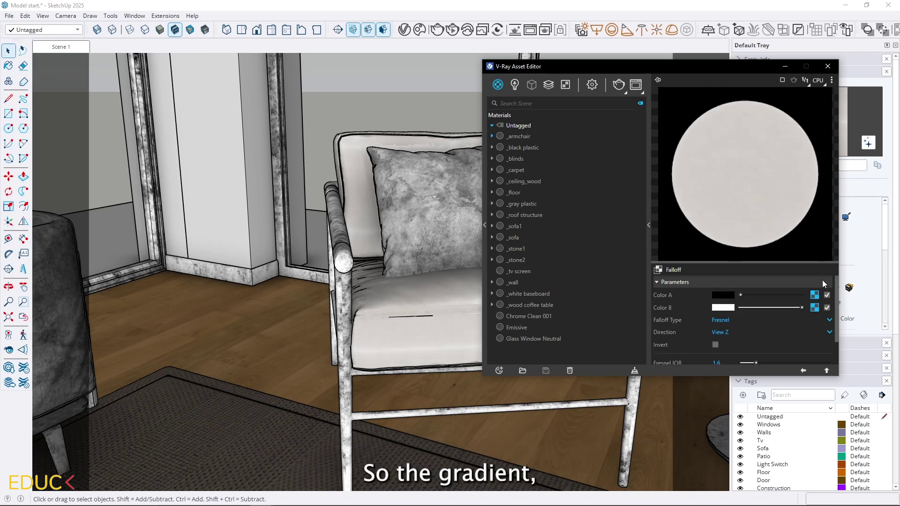
click(804, 370)
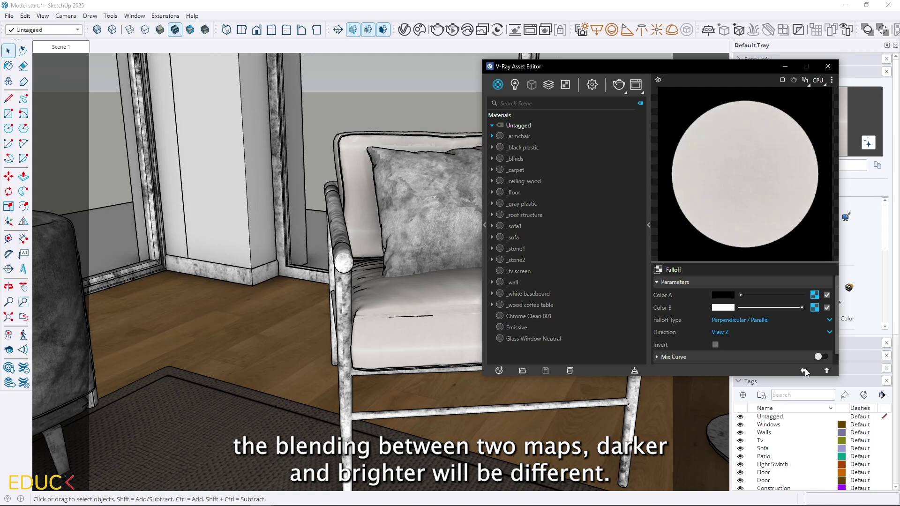
click(804, 371)
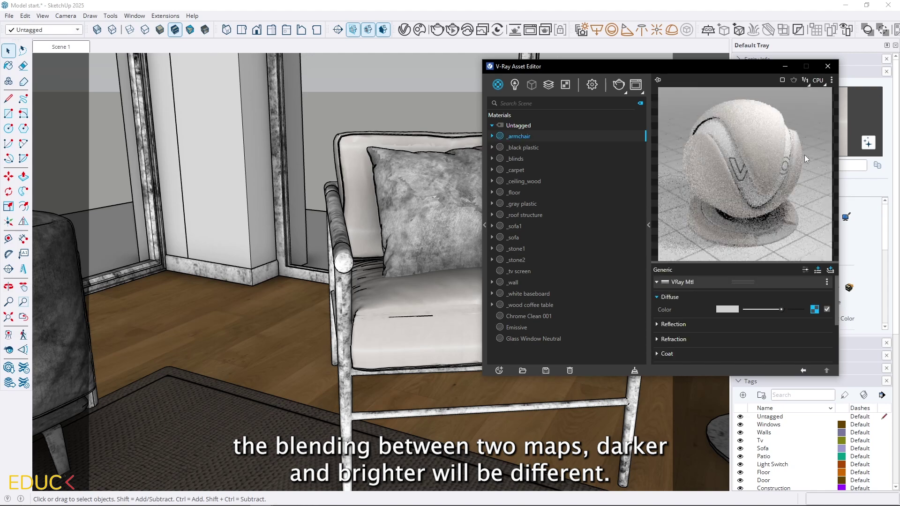
click(491, 136)
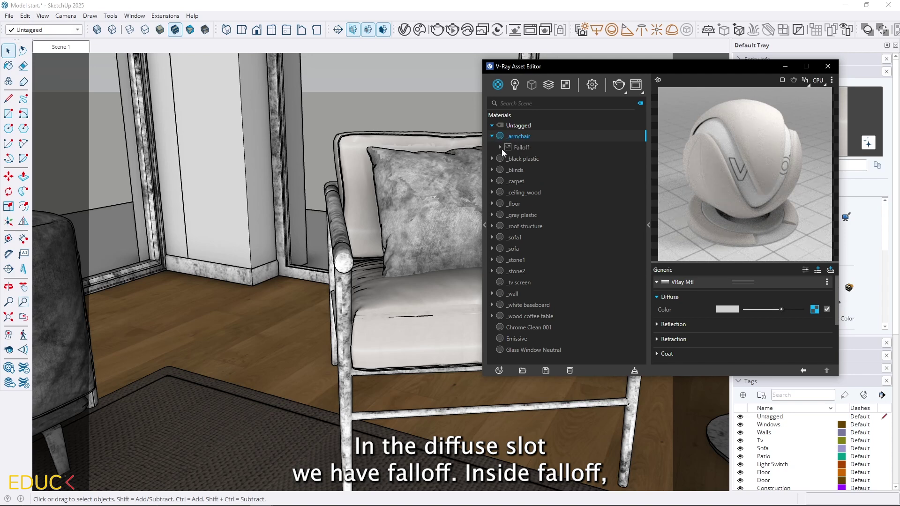
click(499, 147)
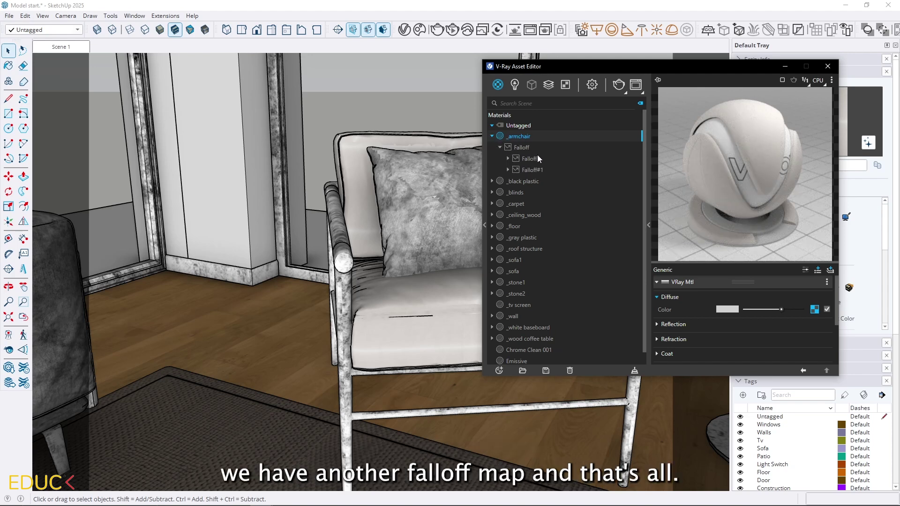
click(508, 158)
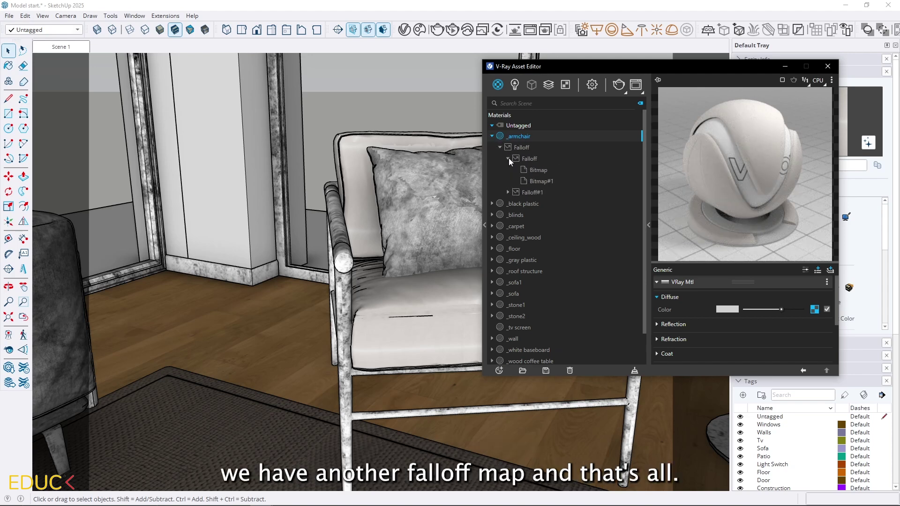
click(508, 192)
click(492, 135)
Assign a Layered texture to the _armchair material's bump map and add a second layer to it
scroll(684, 316, down, 3)
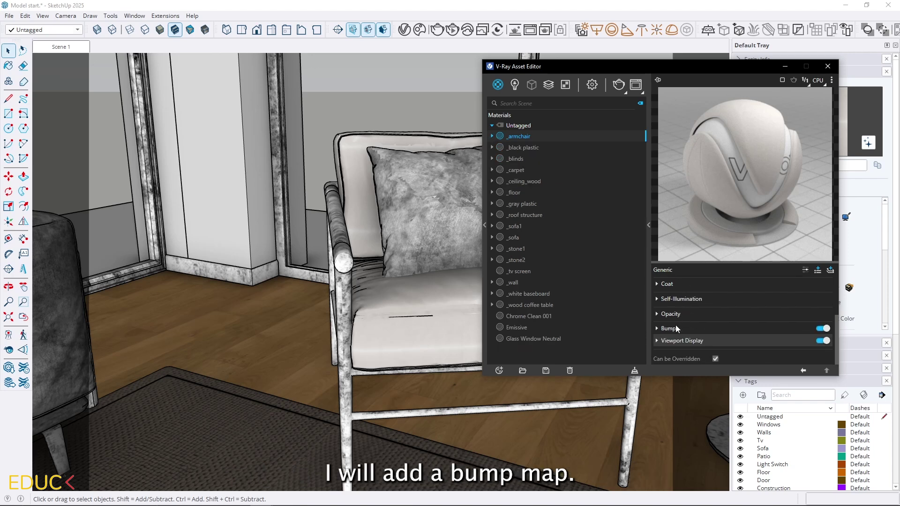
click(677, 328)
click(825, 346)
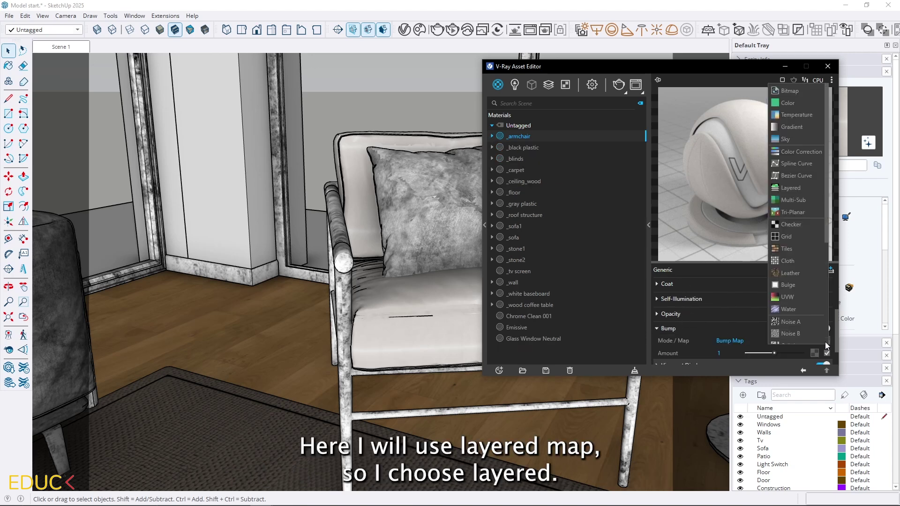
click(788, 191)
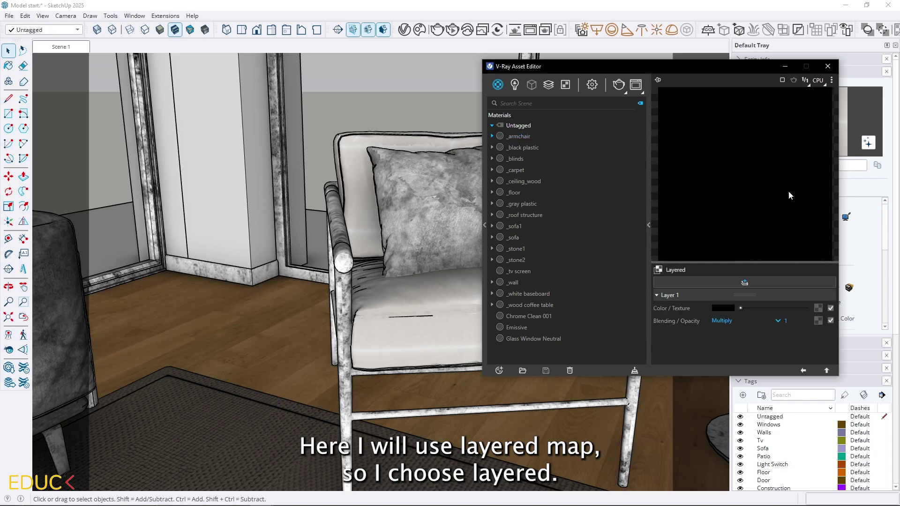
click(745, 282)
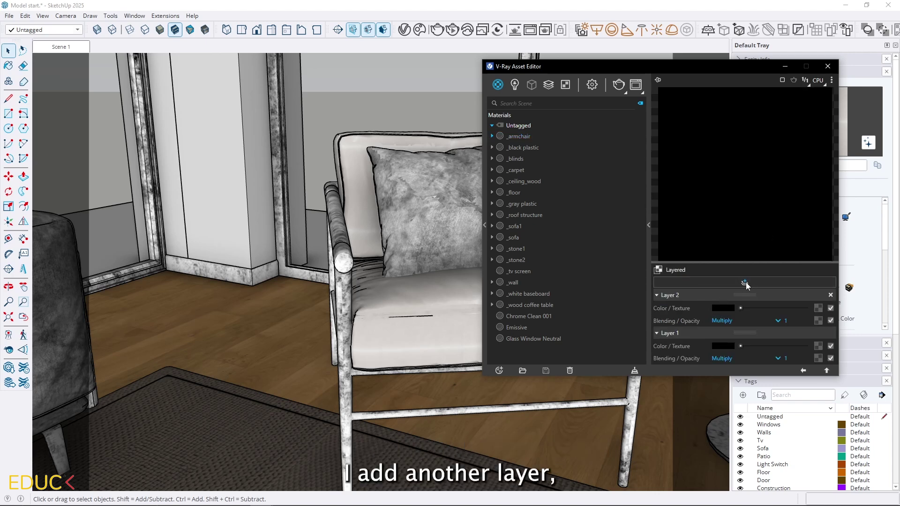
Load armchair_bump1.jpg as a bitmap into Layer 2 of the bump texture, with its transfer function set to None
click(817, 308)
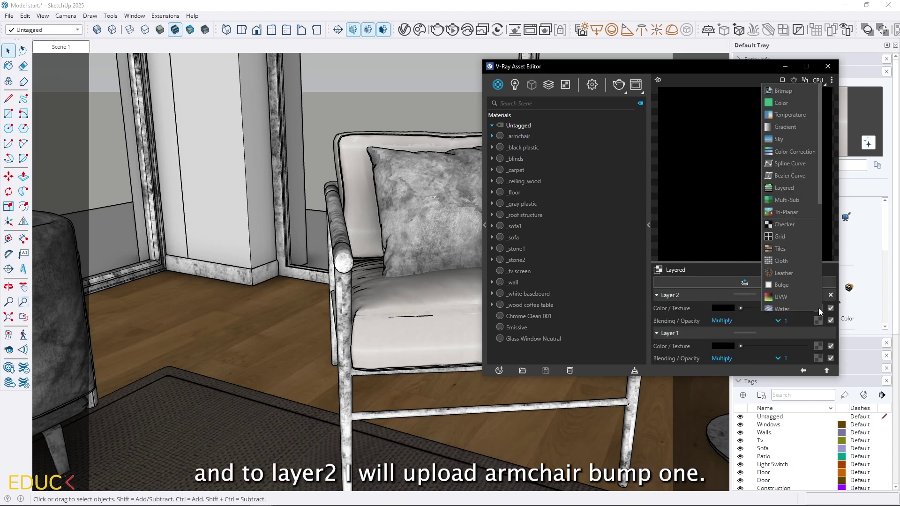
click(783, 92)
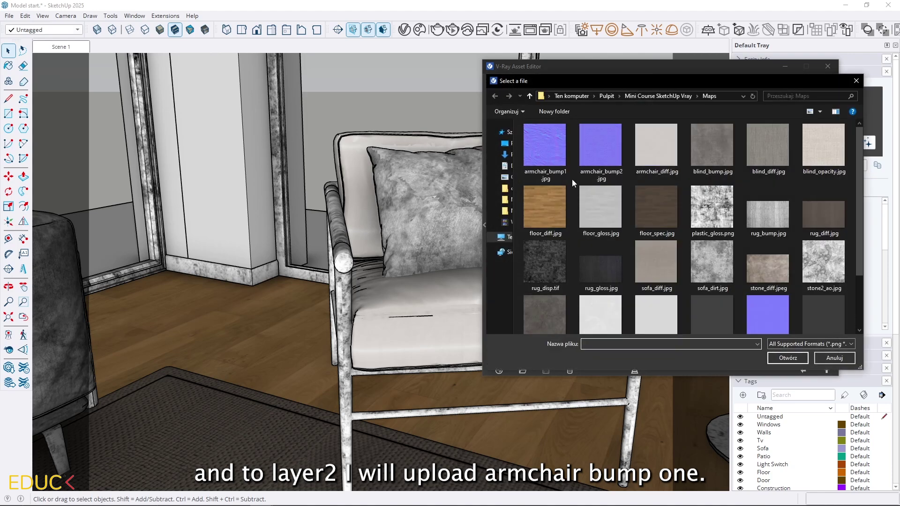
click(543, 144)
double_click(545, 145)
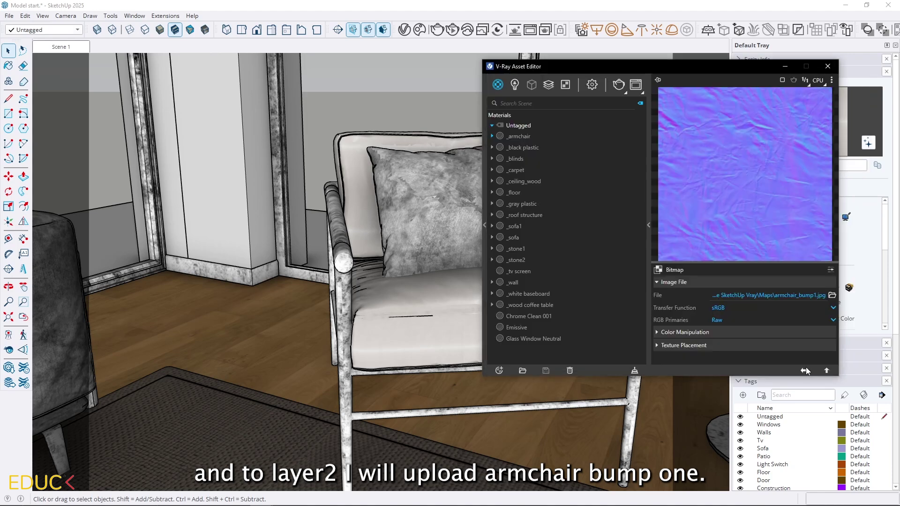
click(726, 308)
click(725, 311)
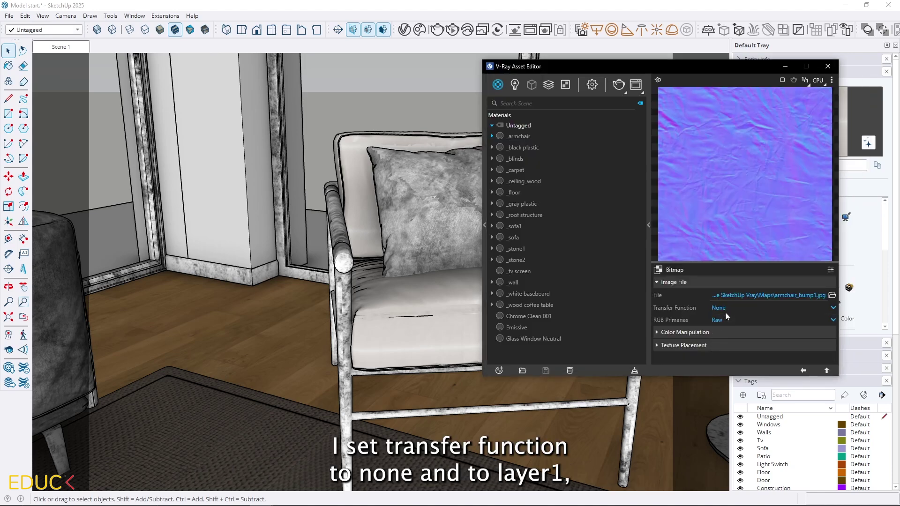
click(804, 370)
Load armchair_bump2.jpg as a bitmap into Layer 1 of the bump texture, with its transfer function set to None
click(819, 346)
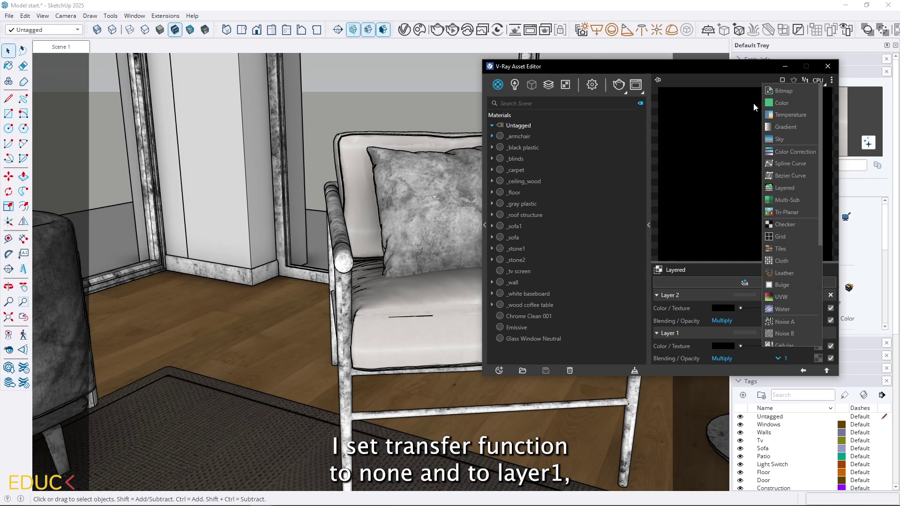
click(783, 92)
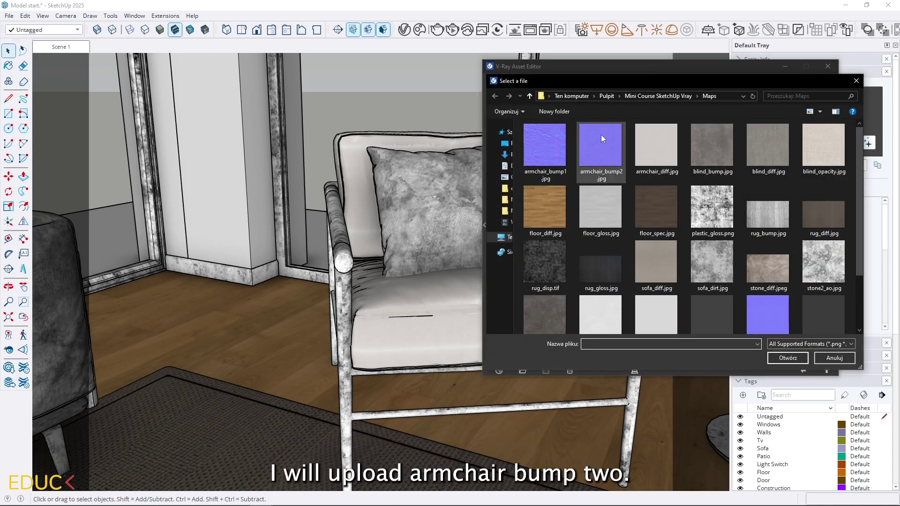
double_click(601, 134)
click(747, 307)
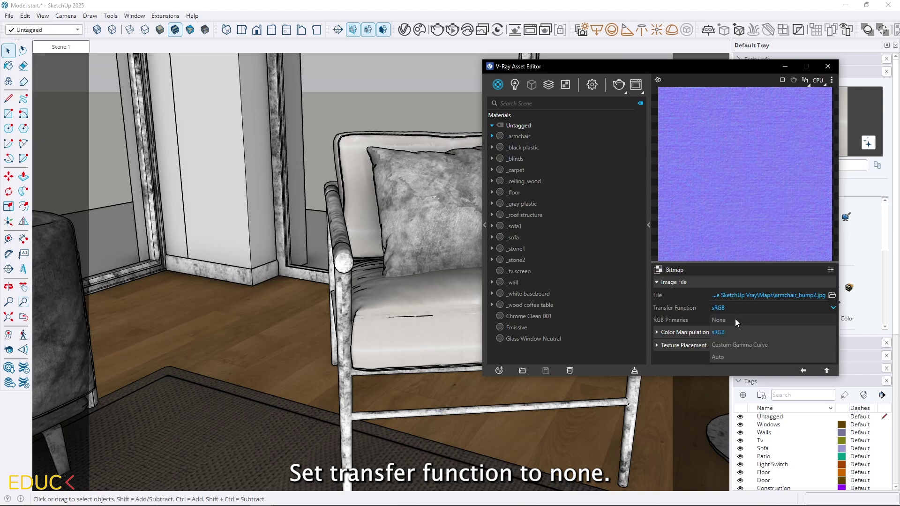
click(735, 319)
click(804, 370)
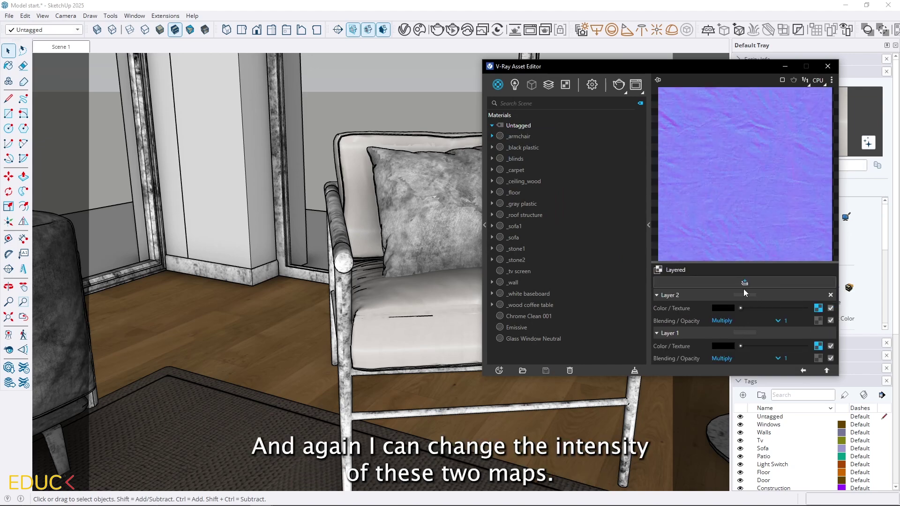
Set the blending opacity of Layer 2 to 0.4 and of Layer 1 to 0.9 in the layered bump texture
double_click(775, 319)
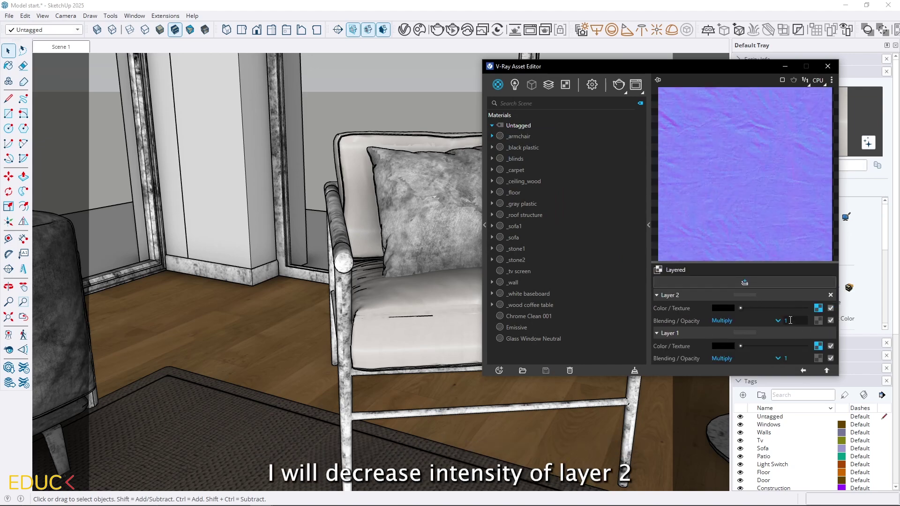
text(0.4)
key(Return)
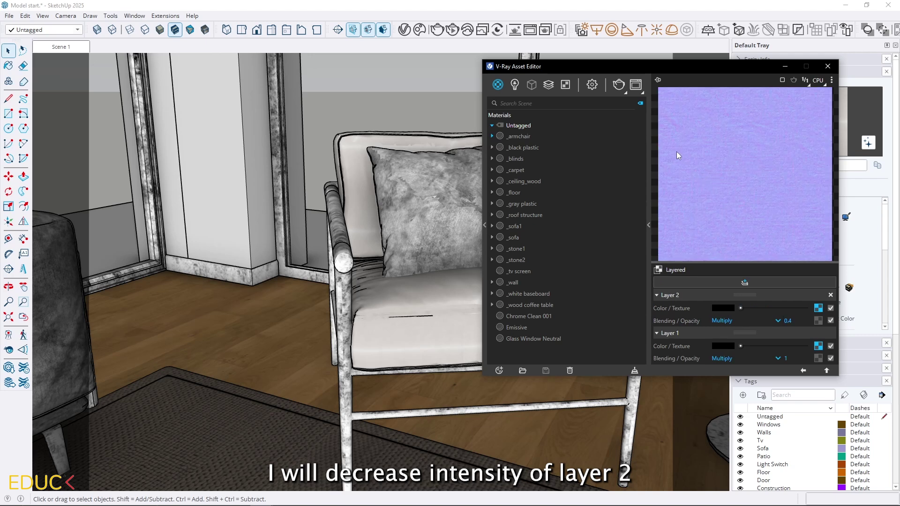
click(818, 307)
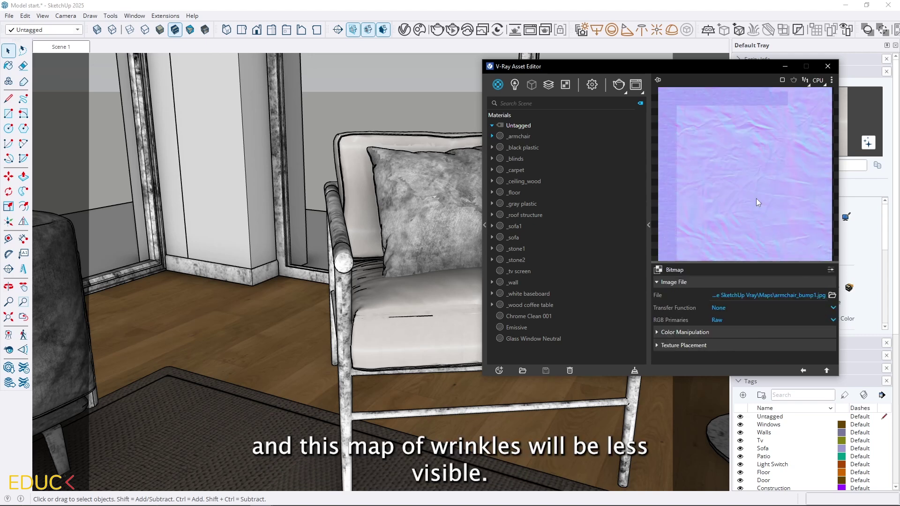
click(805, 371)
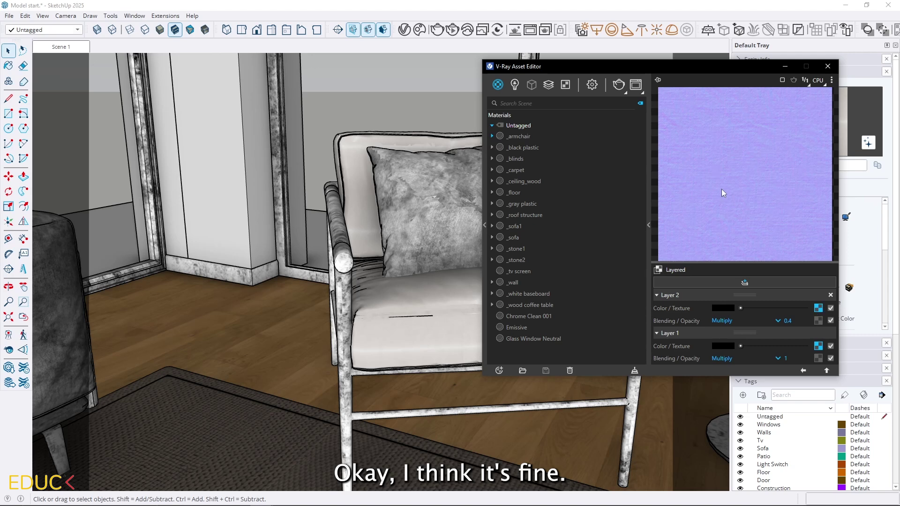
double_click(786, 358)
text(0.9)
key(Return)
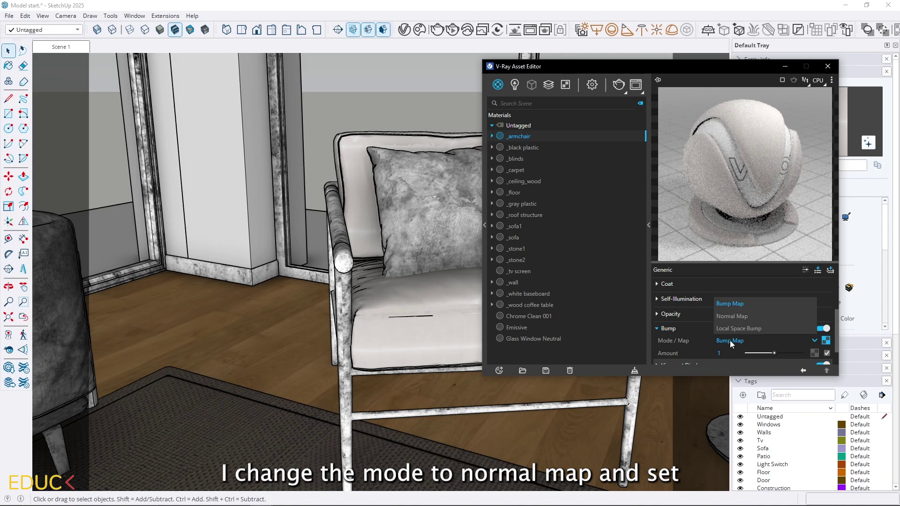
Switch the _armchair material's bump mode to Normal Map and lower the bump amount to about 0.09
click(745, 339)
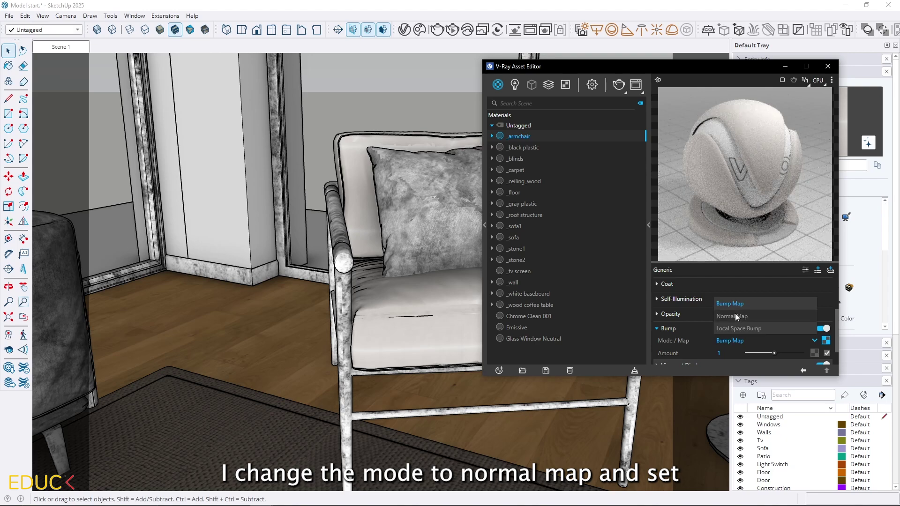
click(735, 316)
drag(773, 353, 750, 353)
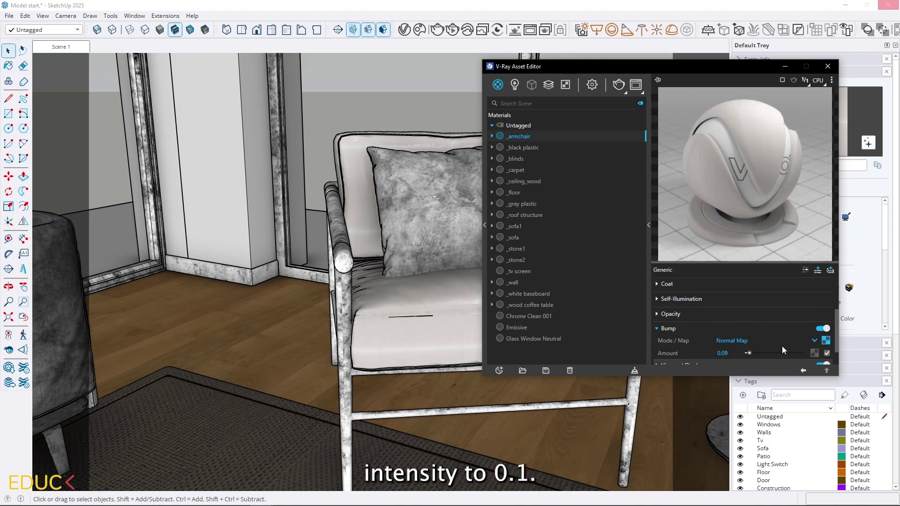
Set the _armchair material's viewport display texture to Custom and load armchair_diff.jpg as its viewport bitmap
scroll(730, 314, down, 2)
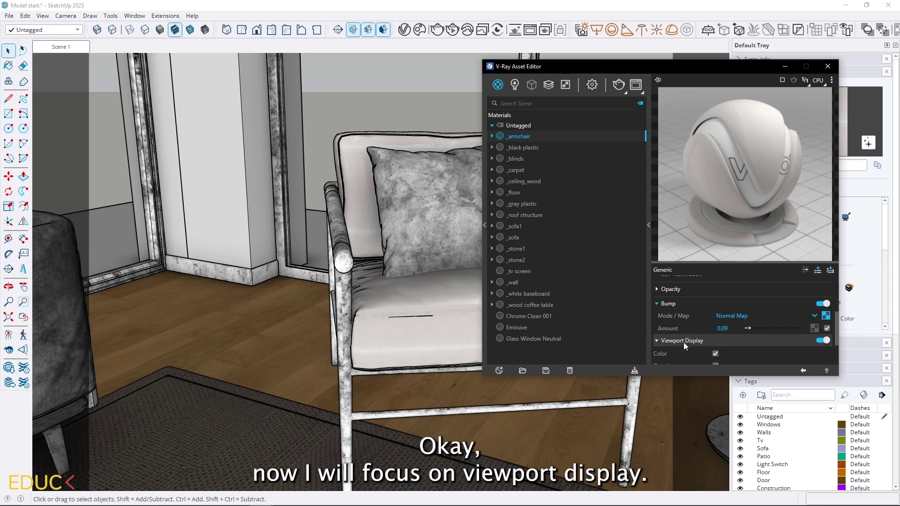
scroll(683, 342, down, 4)
click(755, 330)
click(744, 349)
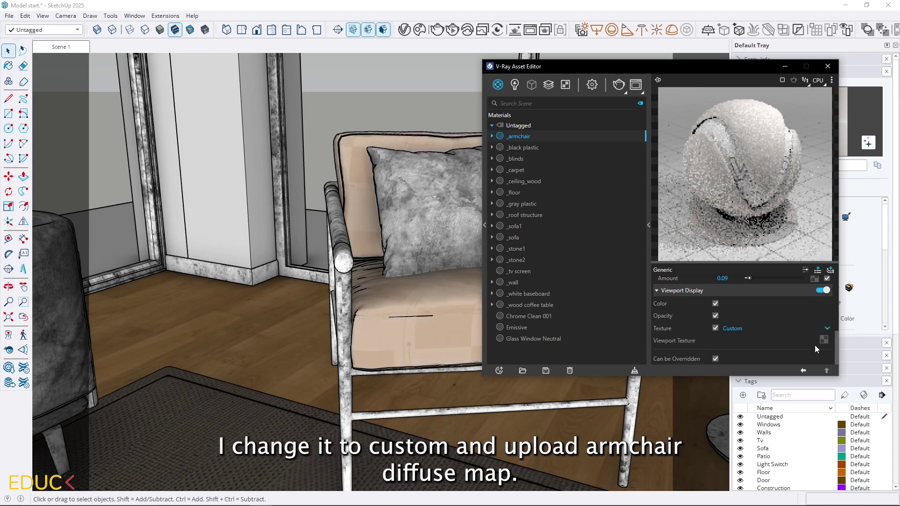
click(823, 340)
click(791, 91)
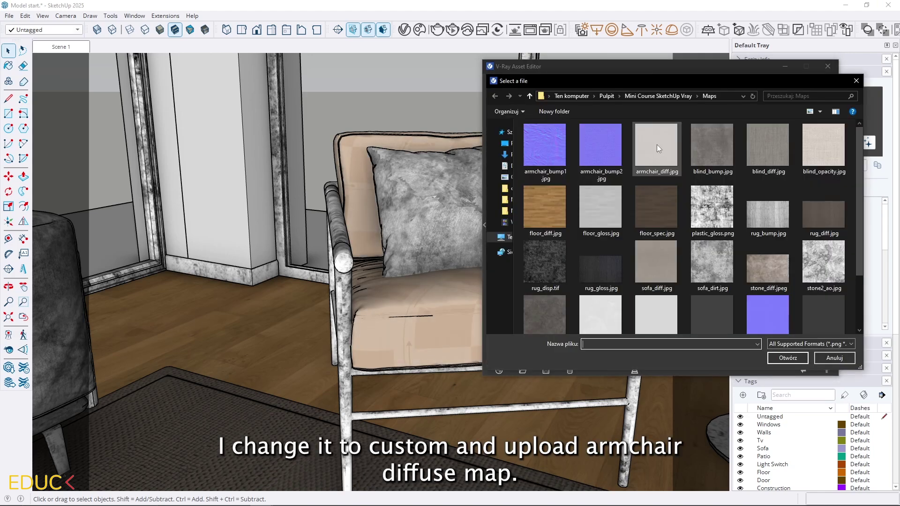
double_click(657, 144)
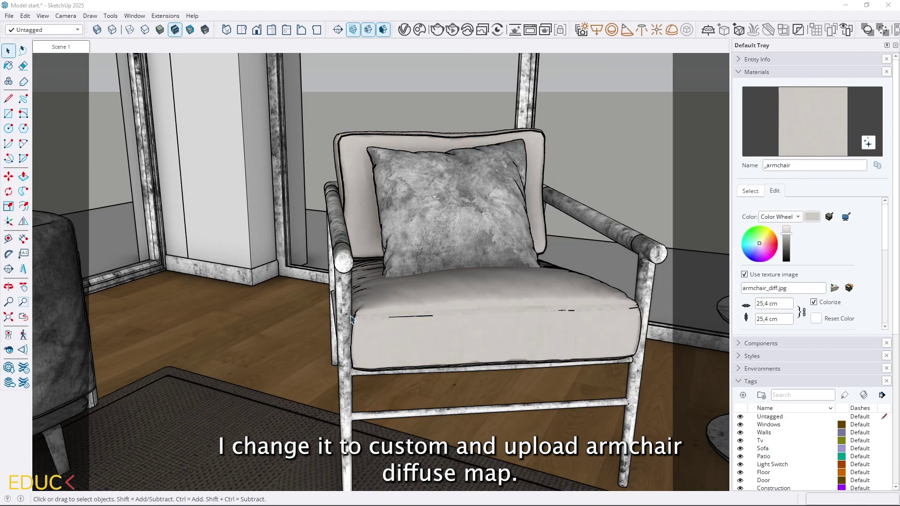
Set the _armchair texture size to 105,4 cm in width and height, judging the weave on the seat cushion
scroll(518, 358, up, 10)
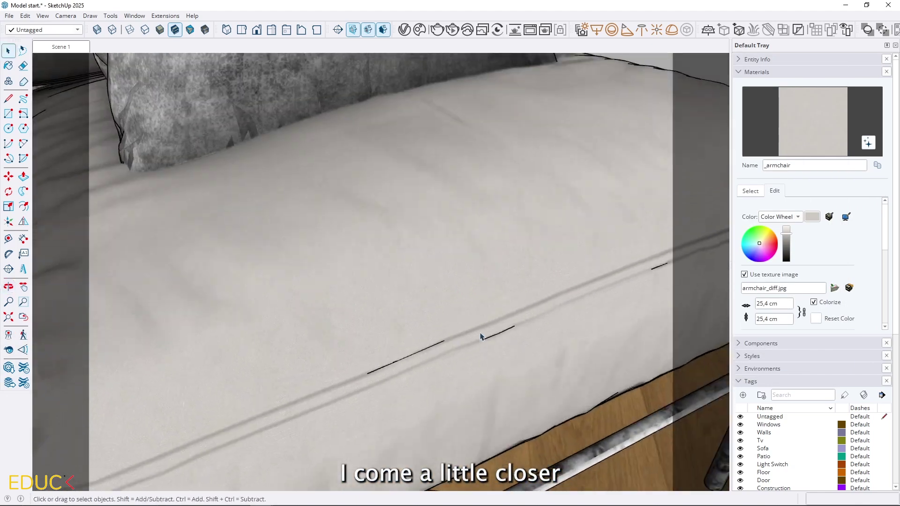
scroll(481, 336, down, 5)
scroll(460, 328, up, 8)
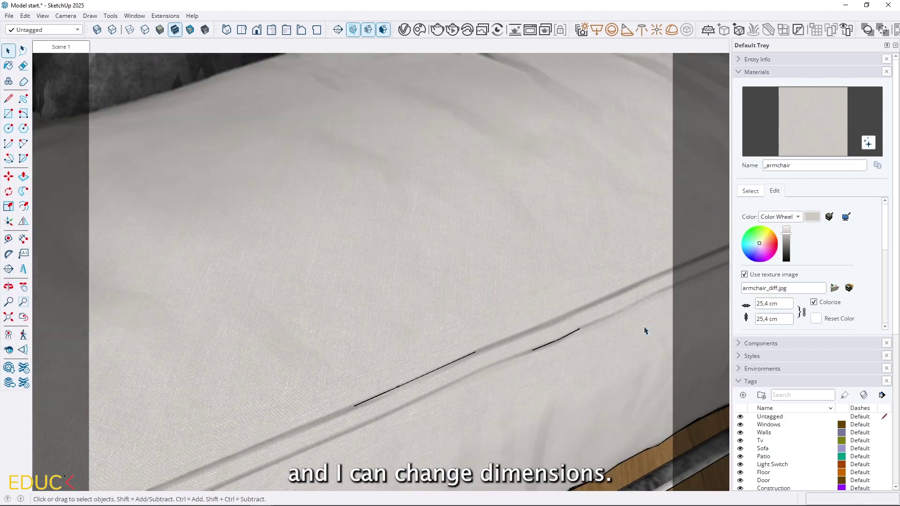
click(761, 304)
key(BackSpace)
text(10)
key(Return)
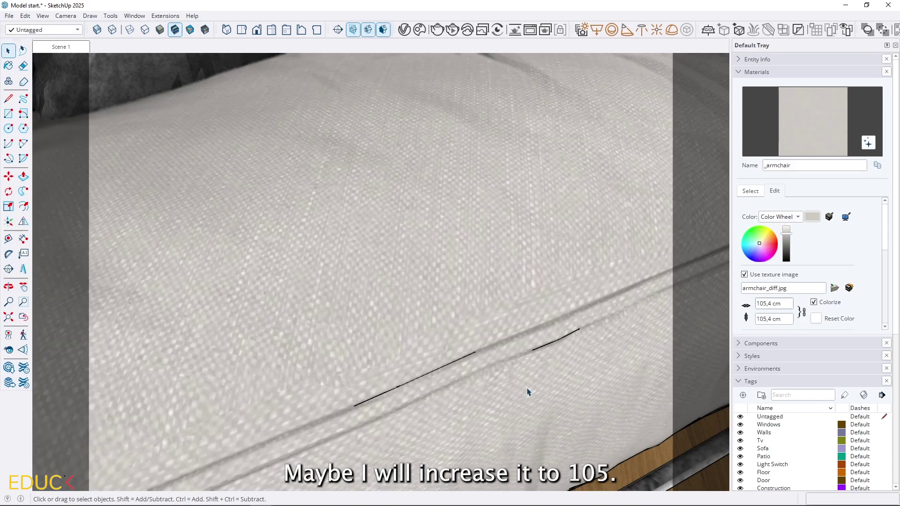
Frame the whole armchair from an angled front view and render it with V-Ray
scroll(416, 317, down, 4)
scroll(482, 305, down, 4)
scroll(530, 262, up, 5)
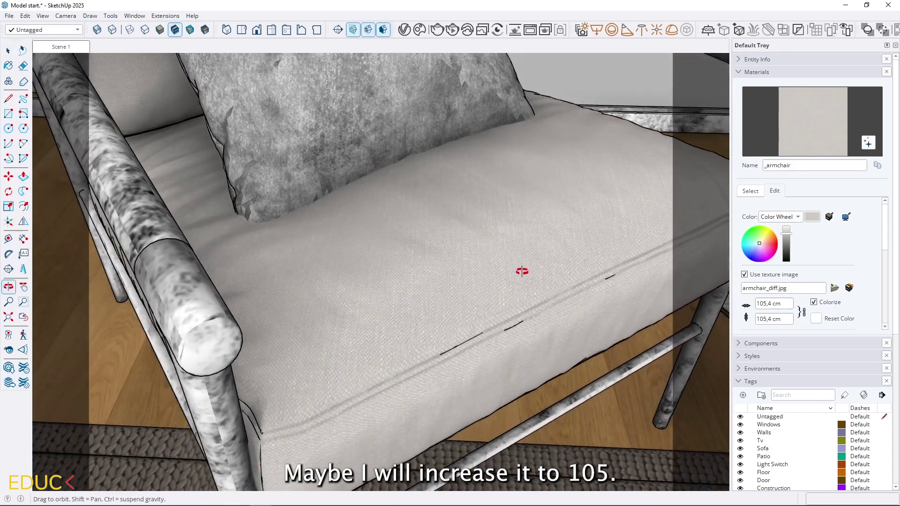
middle_drag(530, 257, 225, 308)
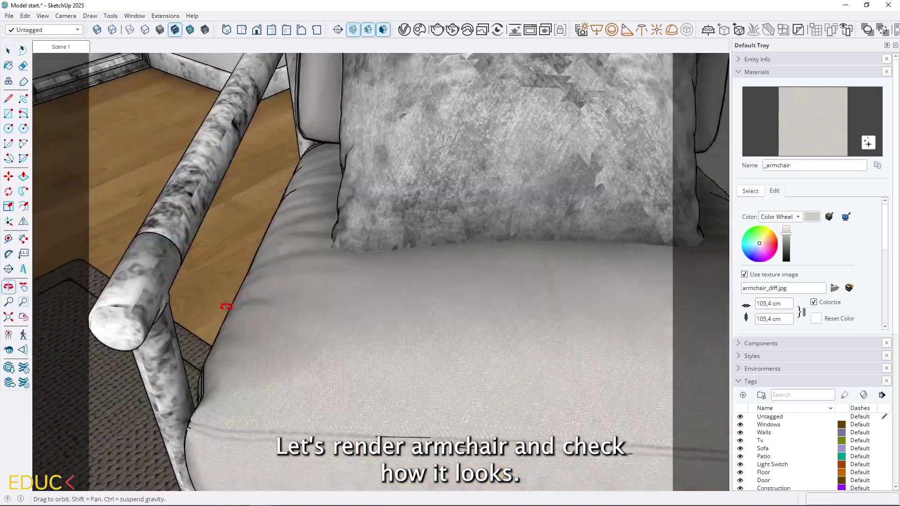
scroll(263, 327, down, 5)
middle_drag(163, 318, 559, 36)
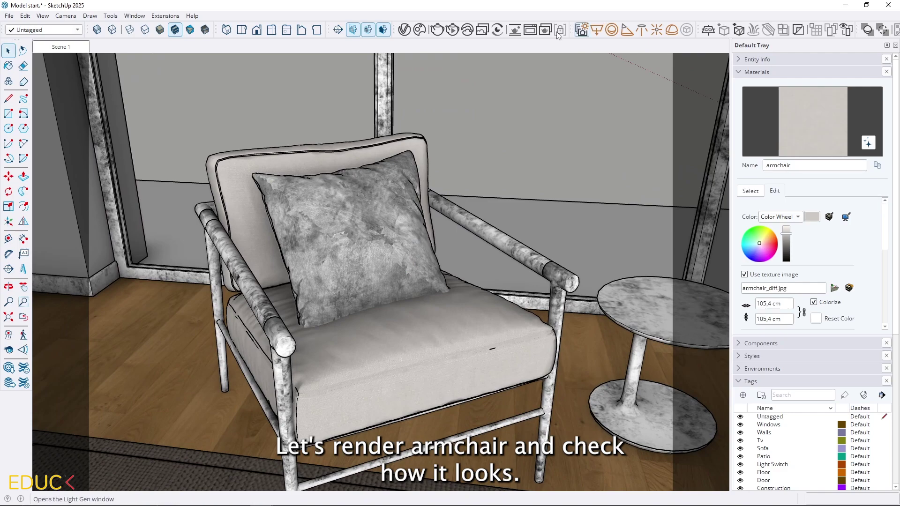
click(438, 30)
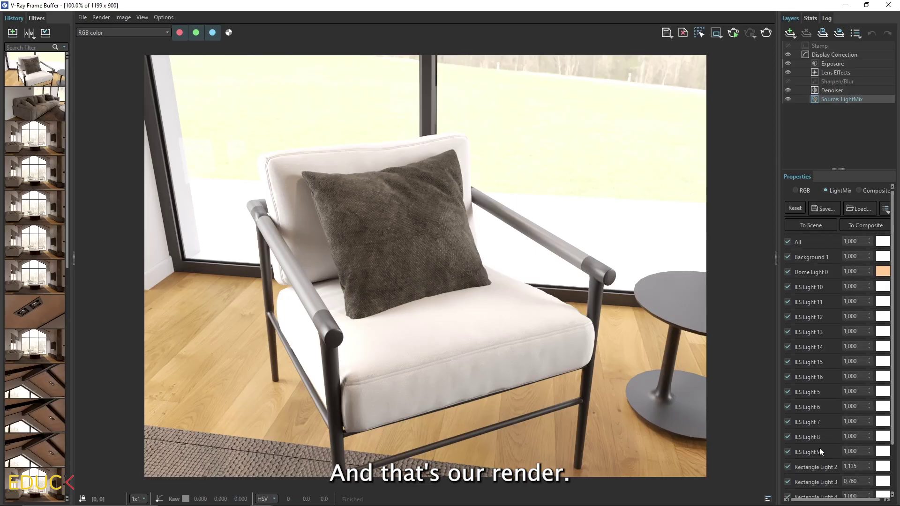
Lower Rectangle Light 2 to 0,810 in the LightMix and switch Rectangle Light 4 off and on to compare its effect
click(788, 467)
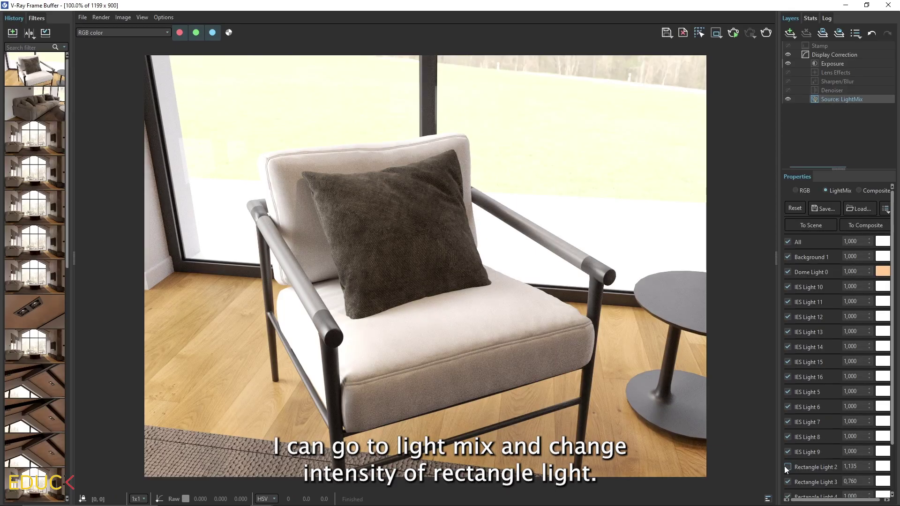
click(787, 467)
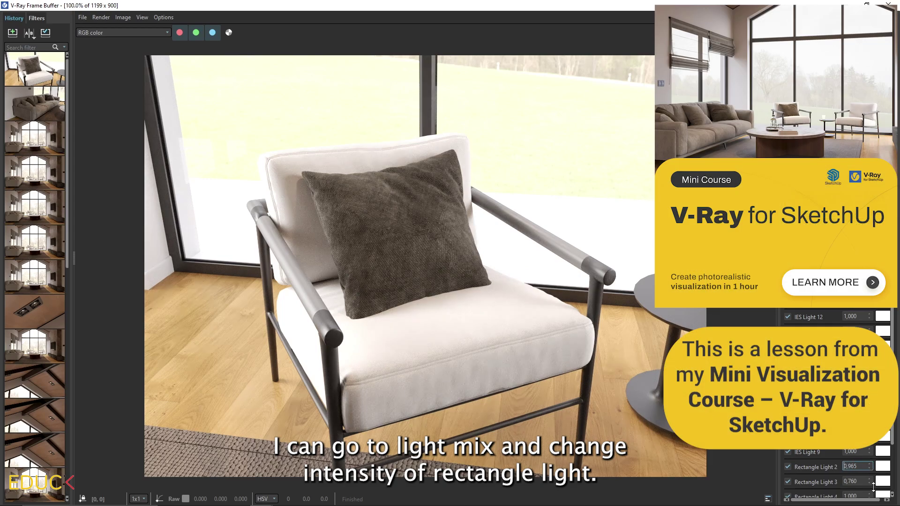
scroll(868, 470, down, 2)
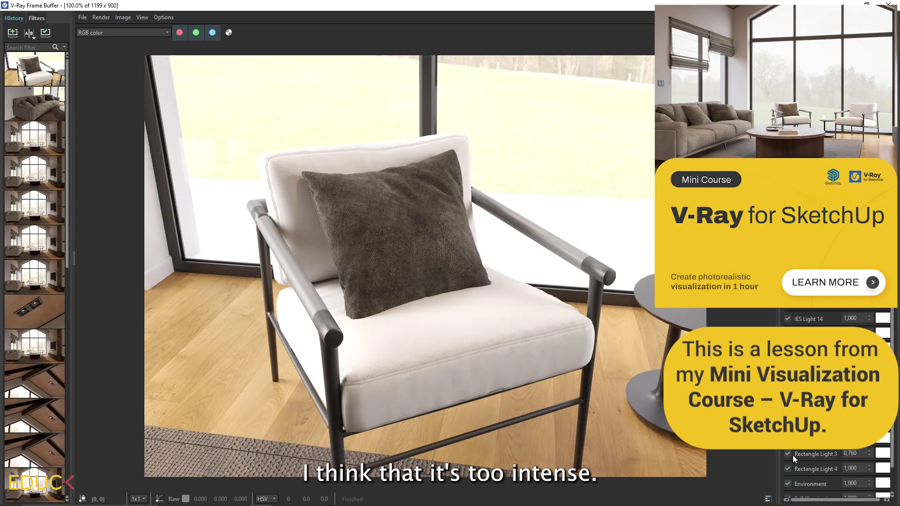
click(786, 471)
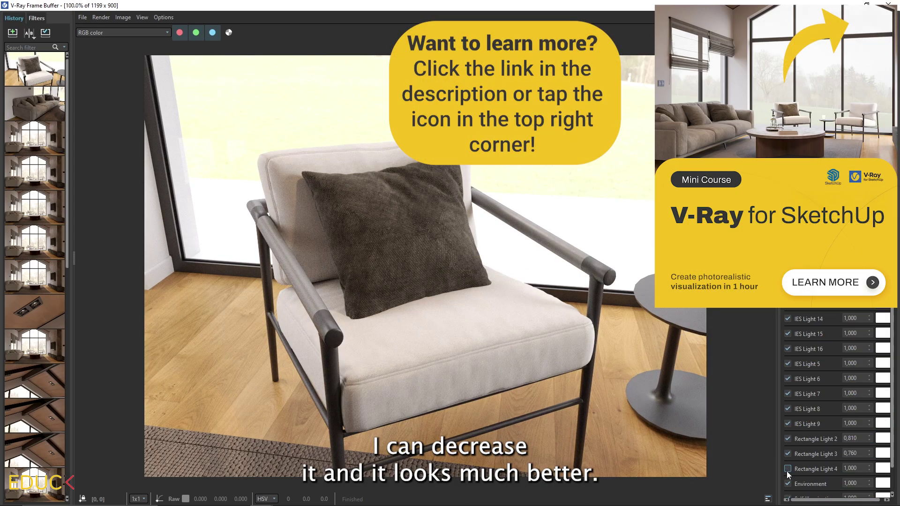
click(786, 471)
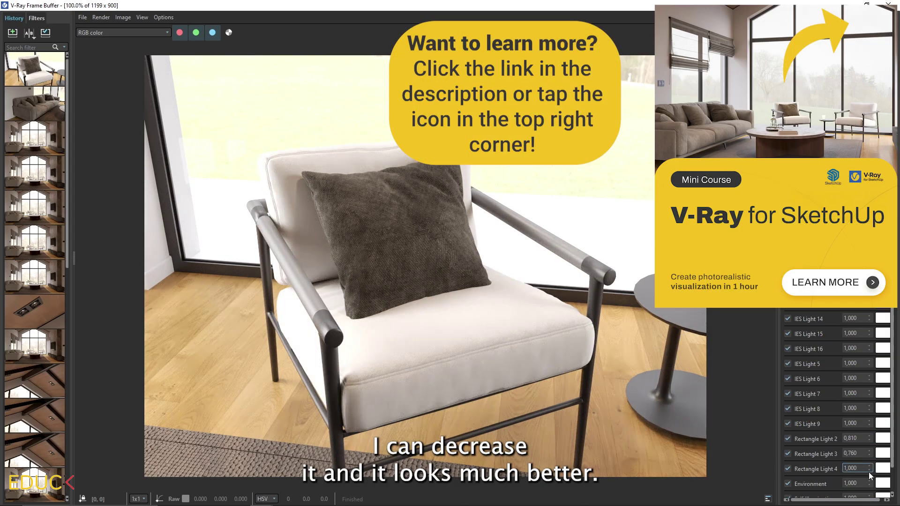